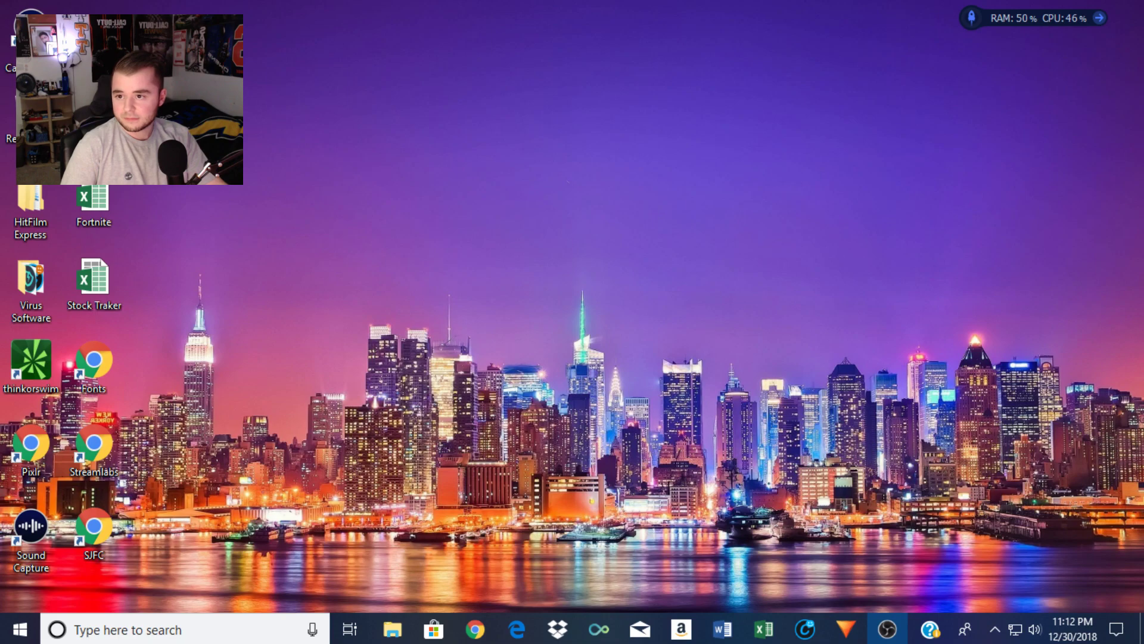
# Centre the Settings window and leave the interface theme on Default
pyautogui.moveTo(0, 38); pyautogui.dragTo(792, 20)
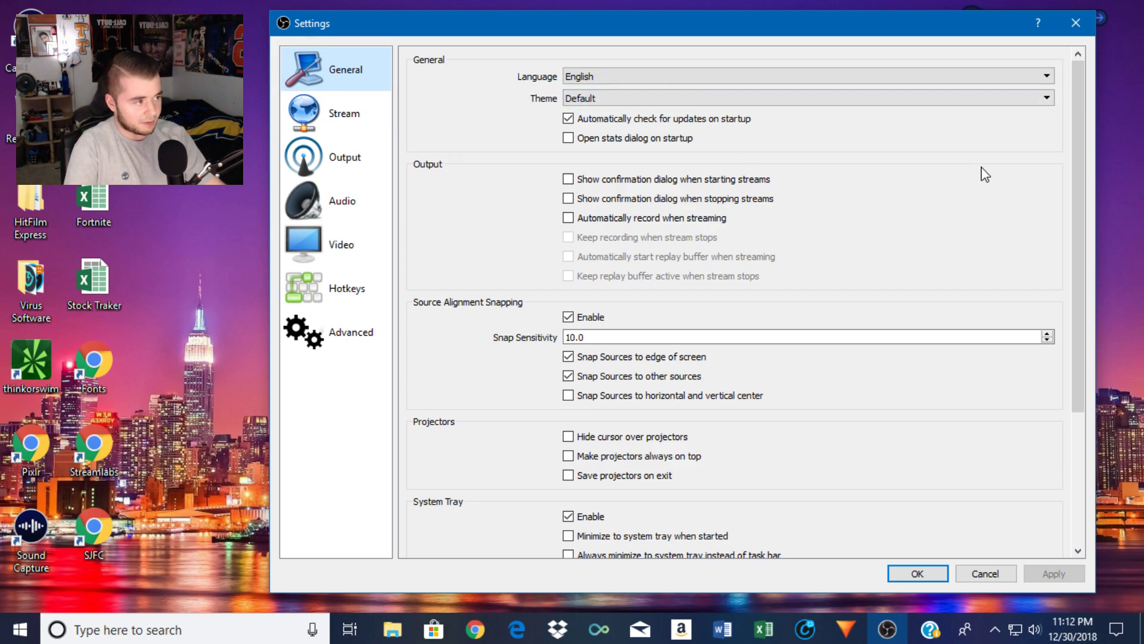
pyautogui.moveTo(1079, 145)
pyautogui.mouseDown()
pyautogui.moveTo(1102, 316)
pyautogui.moveTo(1092, 138)
pyautogui.mouseUp()
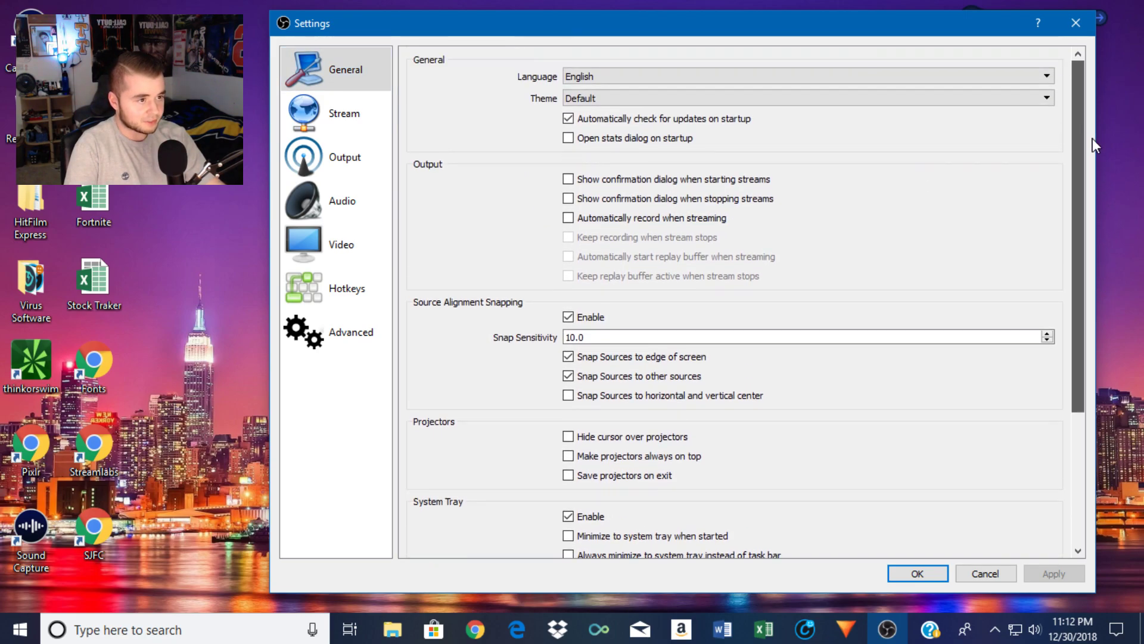
pyautogui.click(819, 101)
pyautogui.click(753, 125)
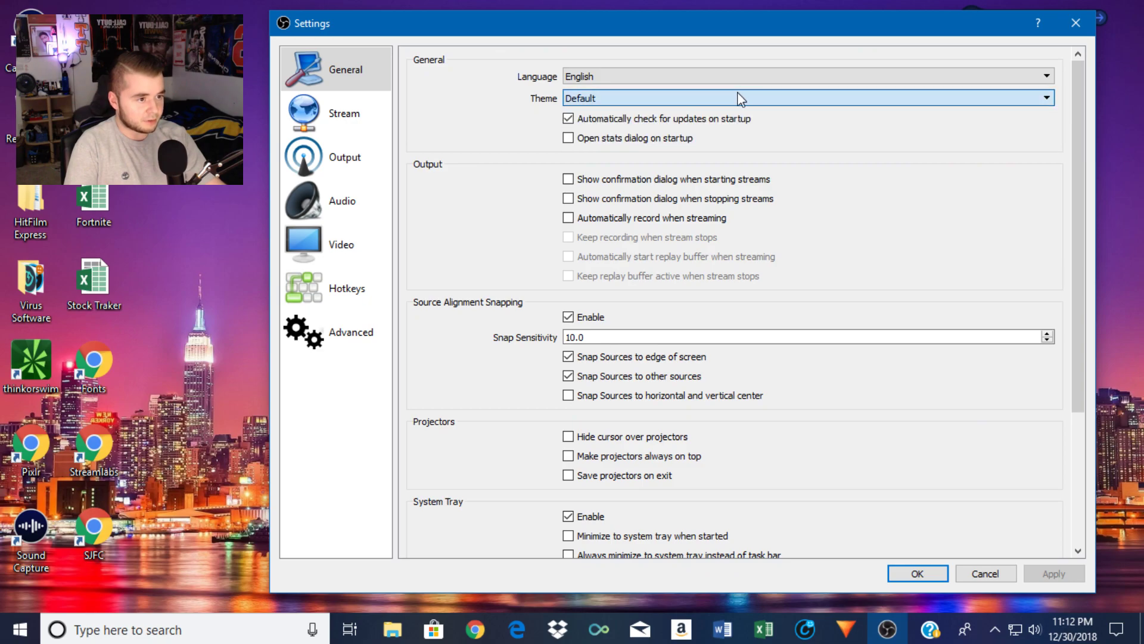
pyautogui.click(735, 99)
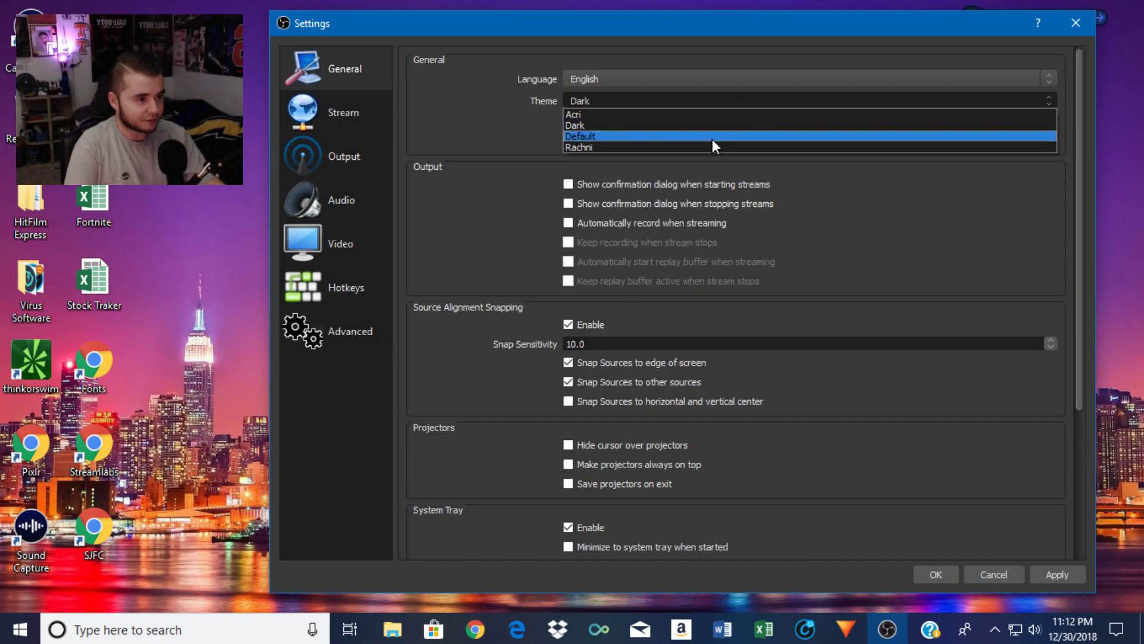
pyautogui.click(713, 138)
# Keep YouTube / YouTube Gaming as the stream service, then go to the Output page
pyautogui.click(387, 105)
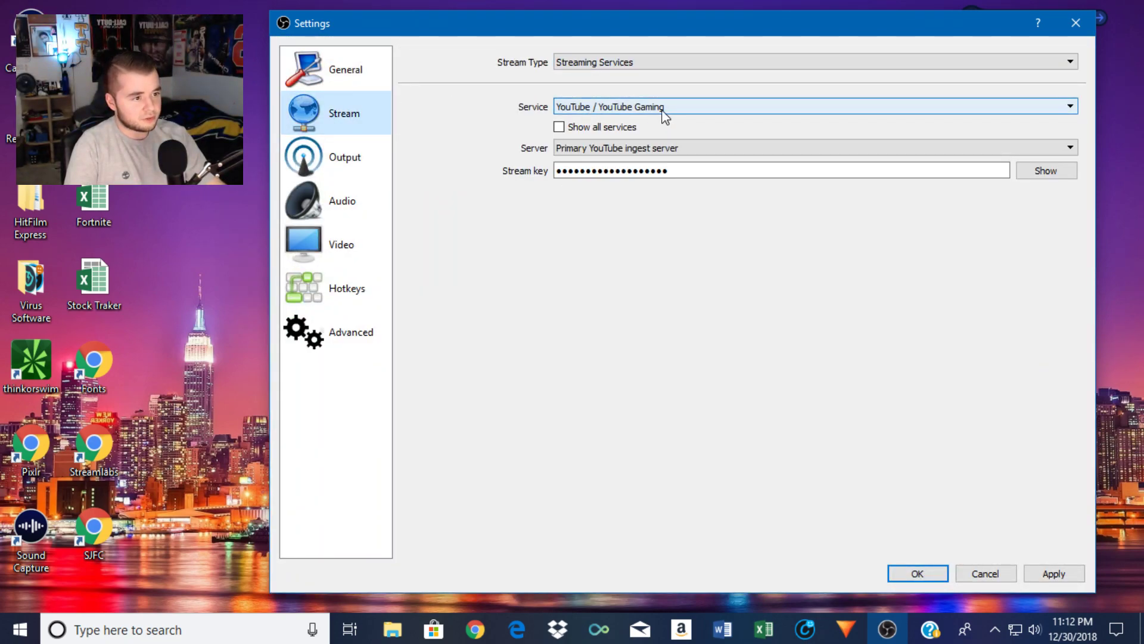
pyautogui.click(631, 110)
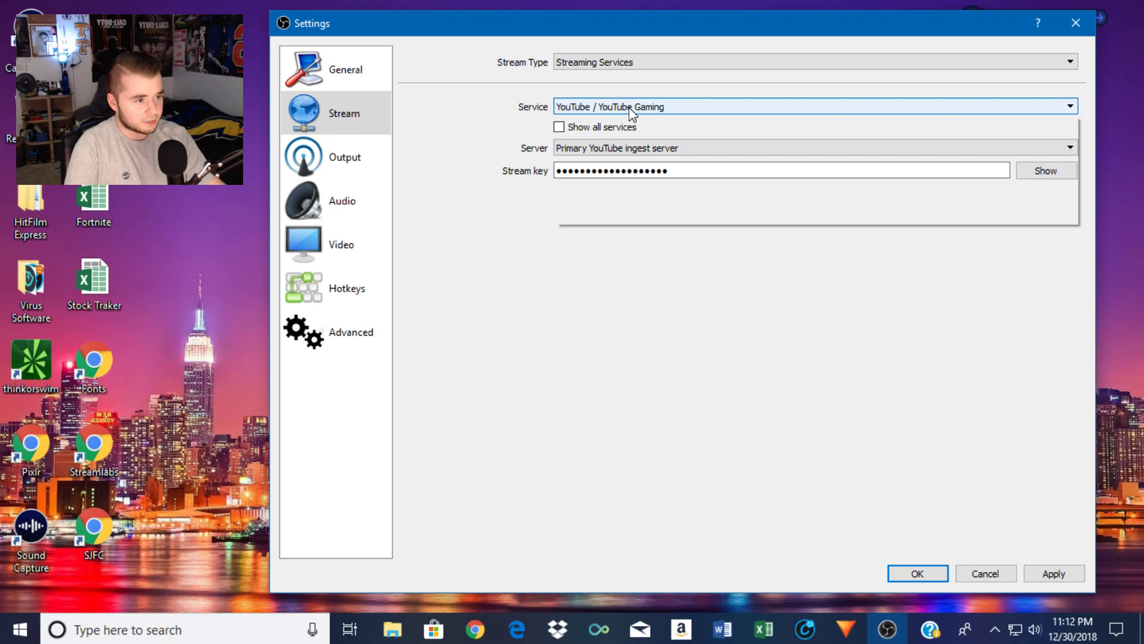
pyautogui.click(626, 109)
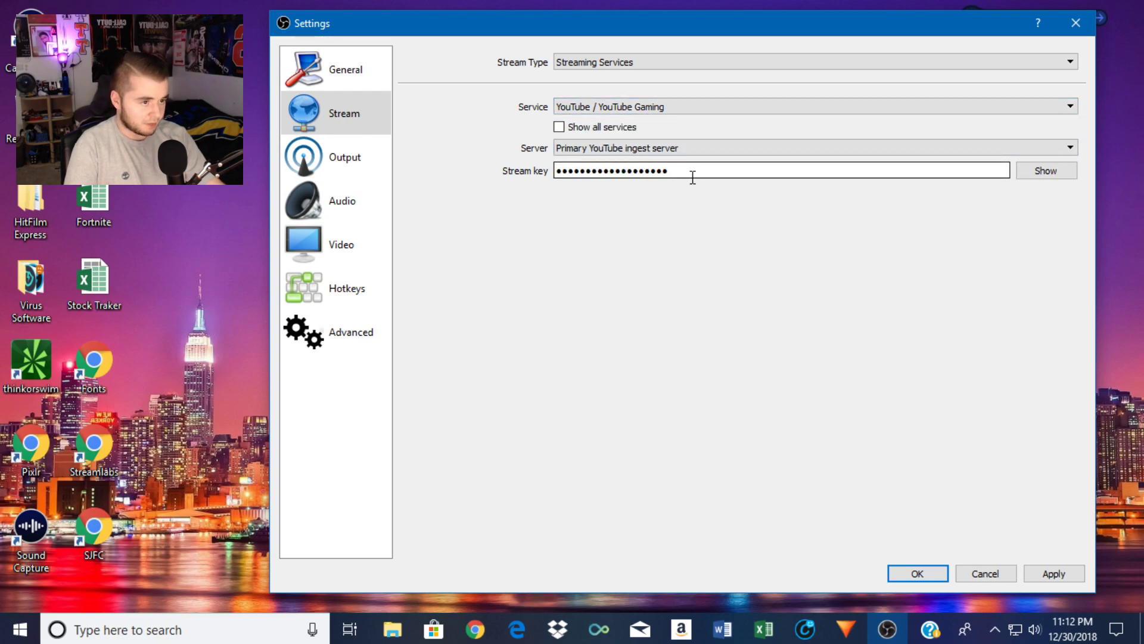
pyautogui.moveTo(693, 177); pyautogui.dragTo(508, 177)
pyautogui.click(720, 171)
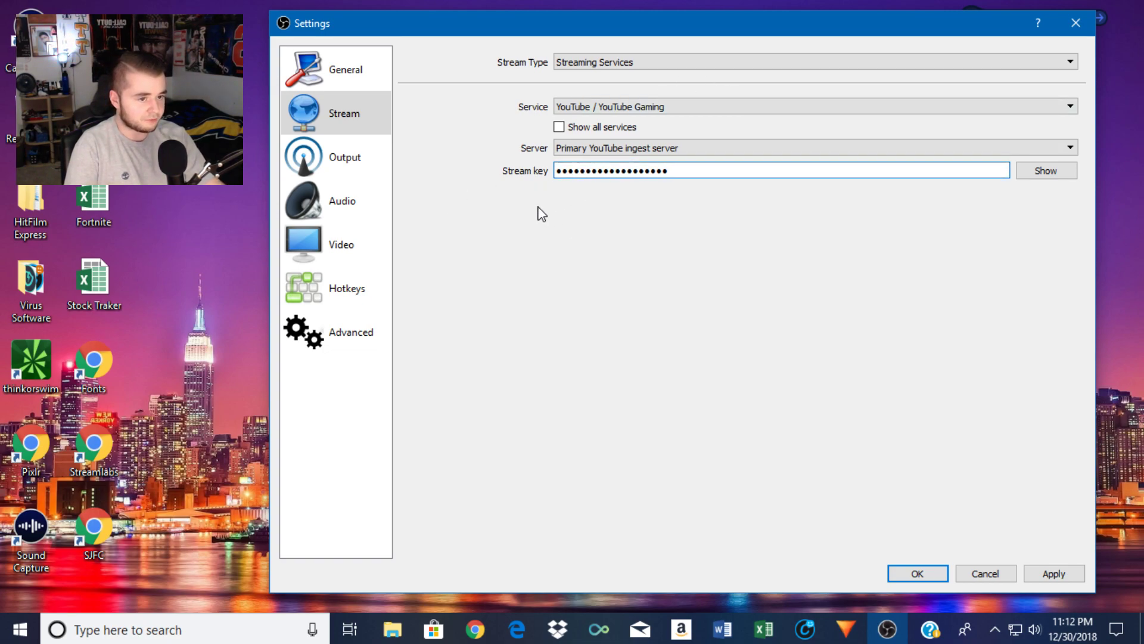
pyautogui.click(352, 170)
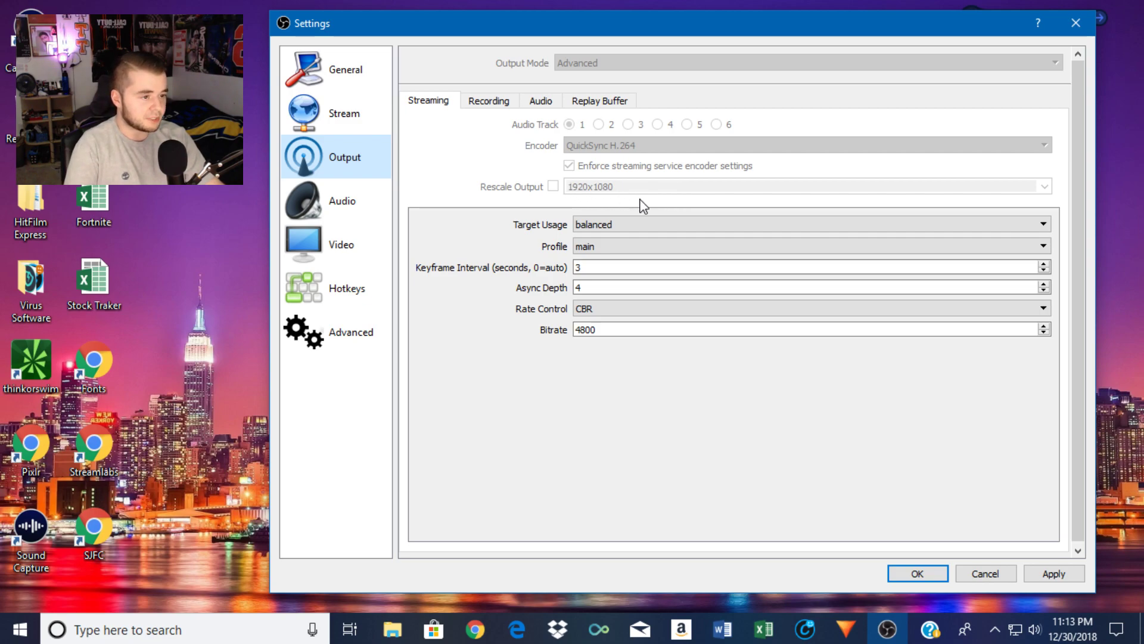
pyautogui.click(634, 230)
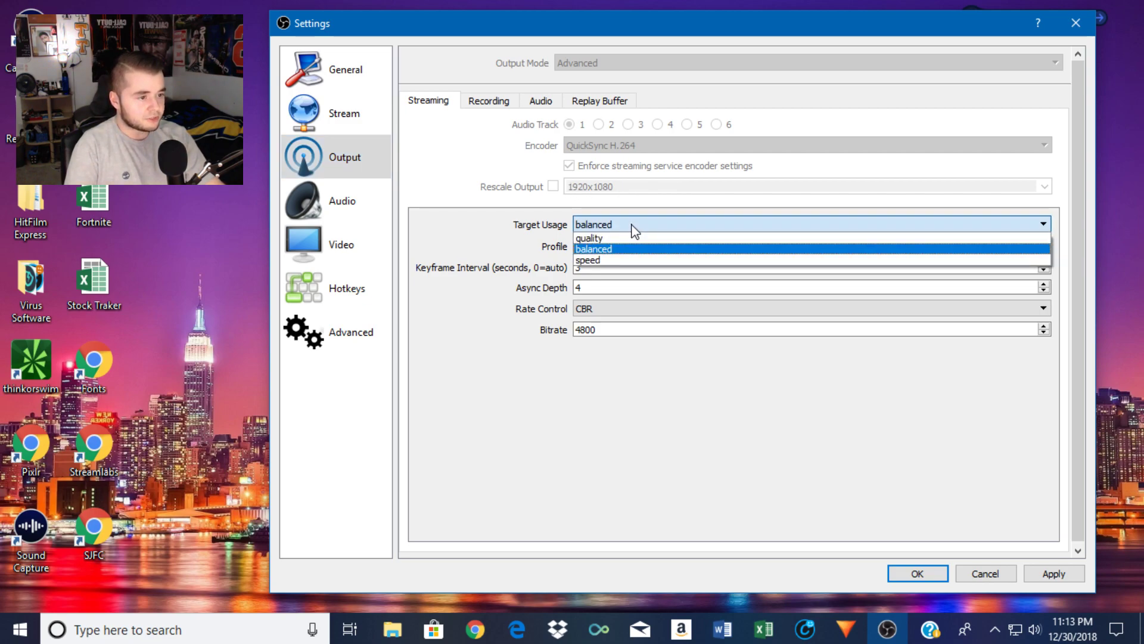
pyautogui.click(635, 233)
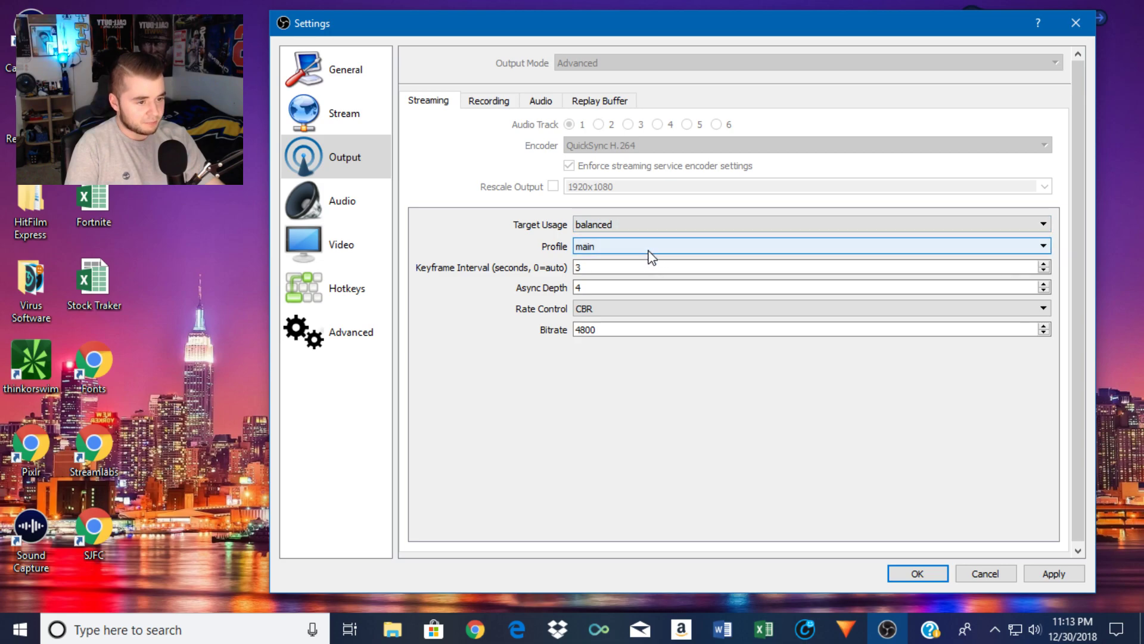
pyautogui.click(626, 270)
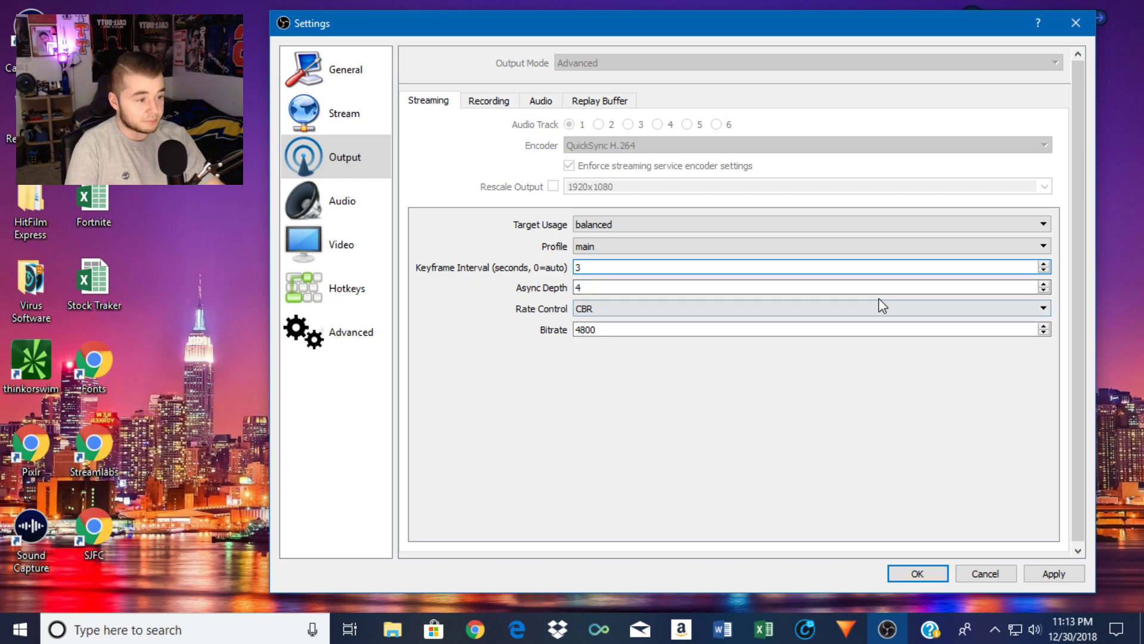
pyautogui.click(1044, 309)
pyautogui.click(1047, 311)
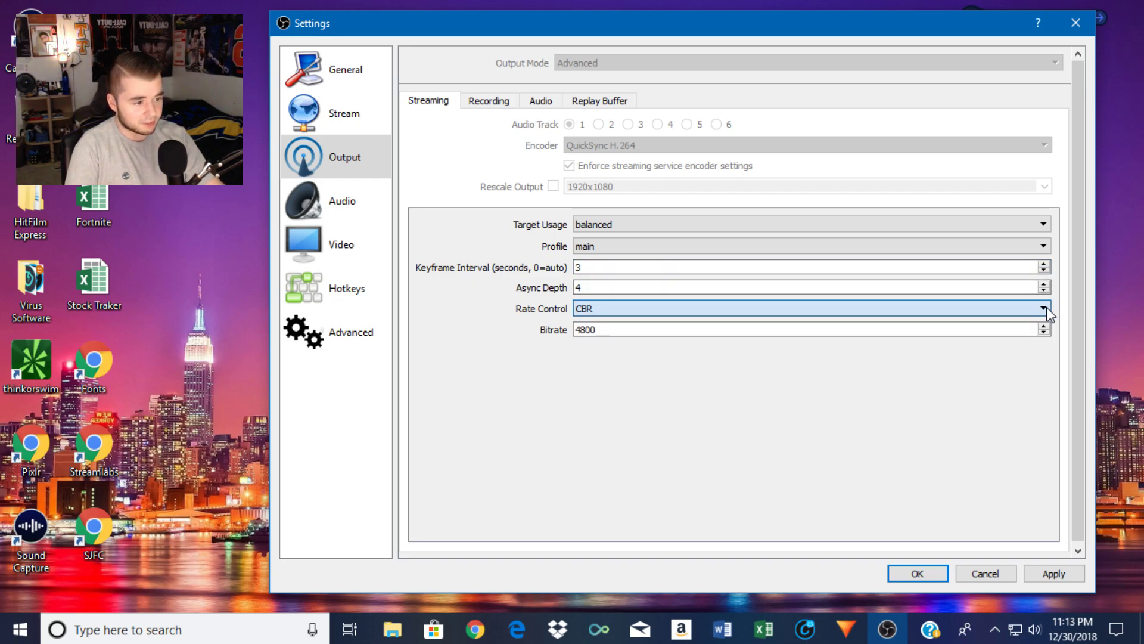
pyautogui.doubleClick(599, 332)
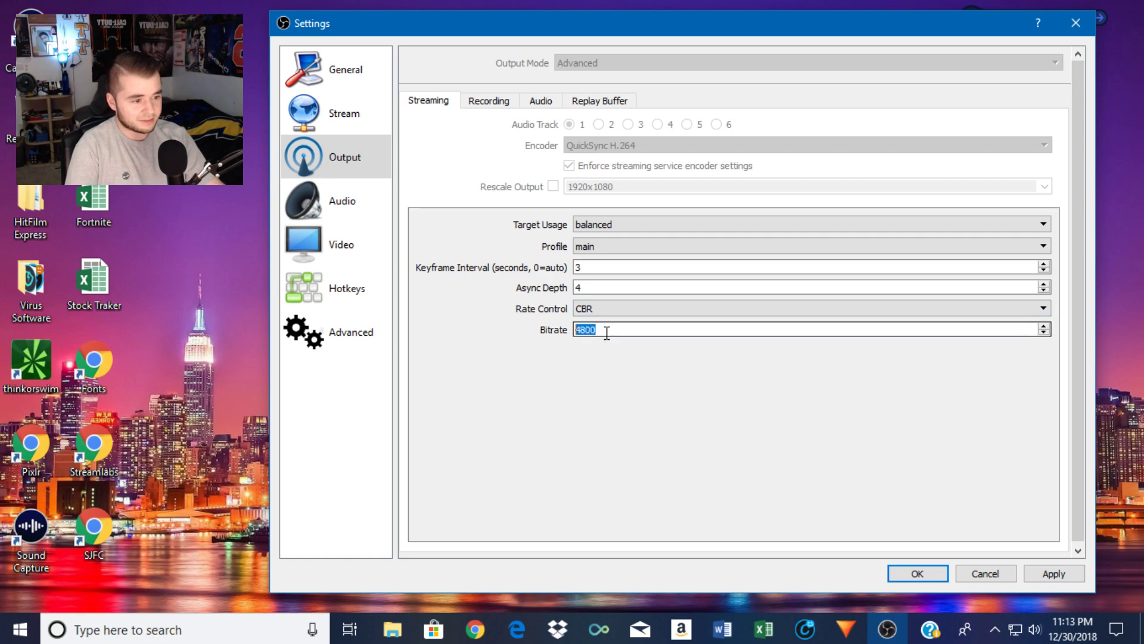
pyautogui.click(606, 331)
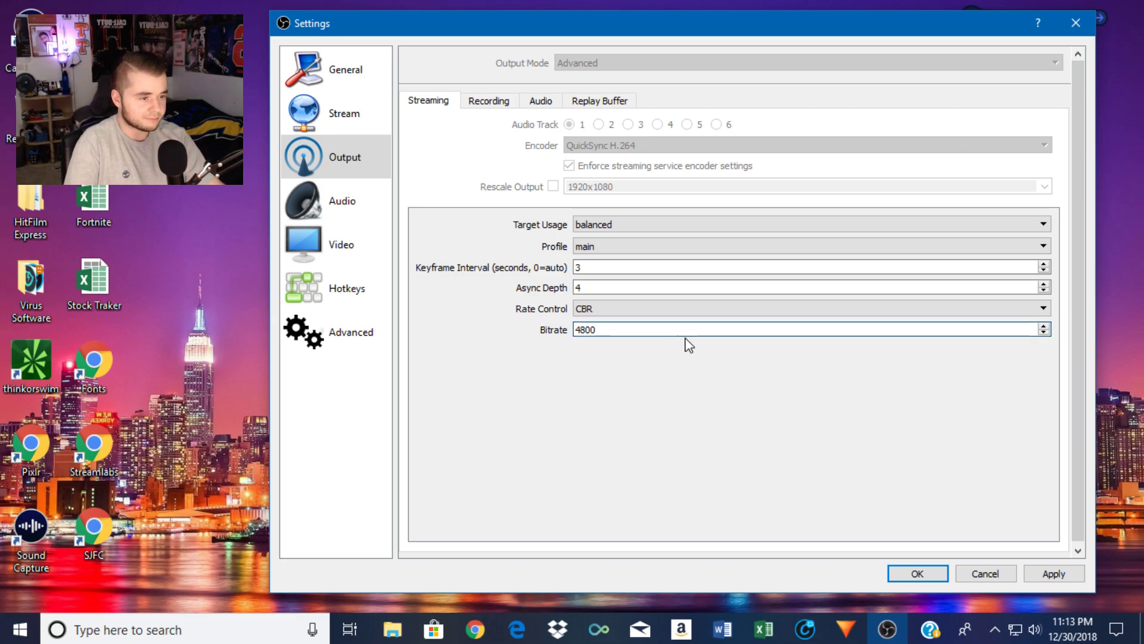
# Review the Recording output tab, then move through the Stream and Audio pages to Video
pyautogui.click(501, 107)
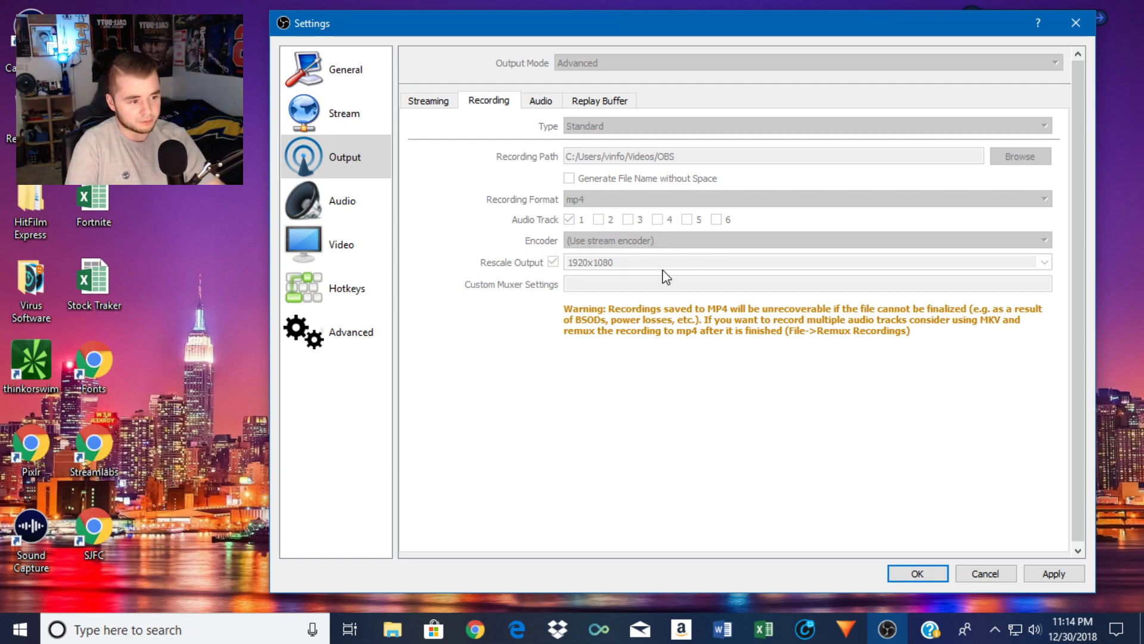
pyautogui.click(347, 117)
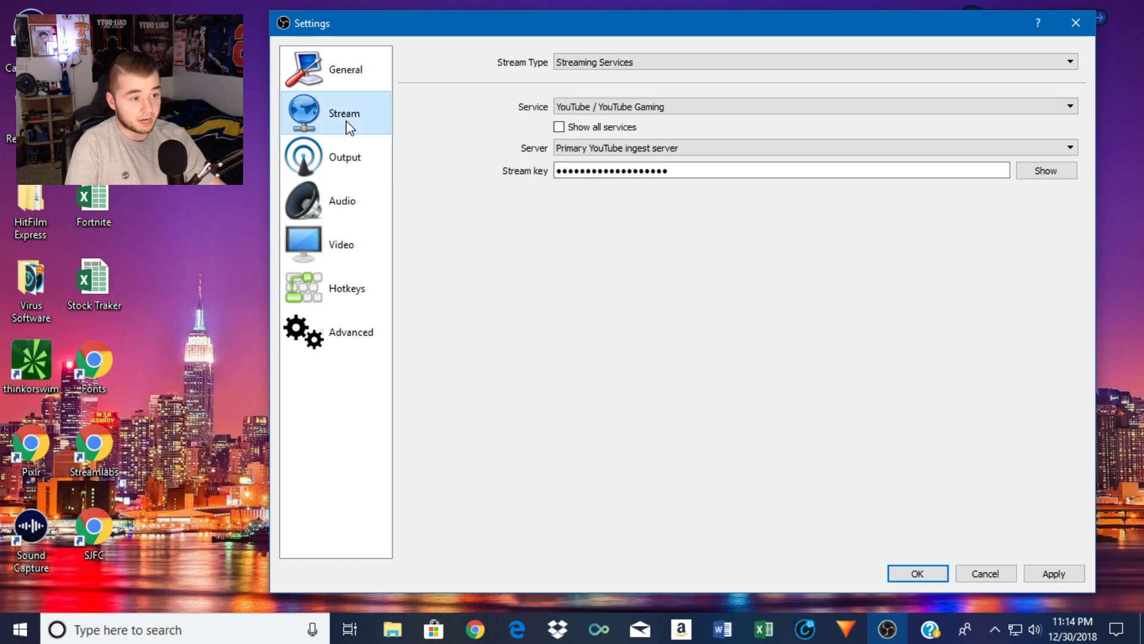
pyautogui.click(350, 204)
pyautogui.click(350, 247)
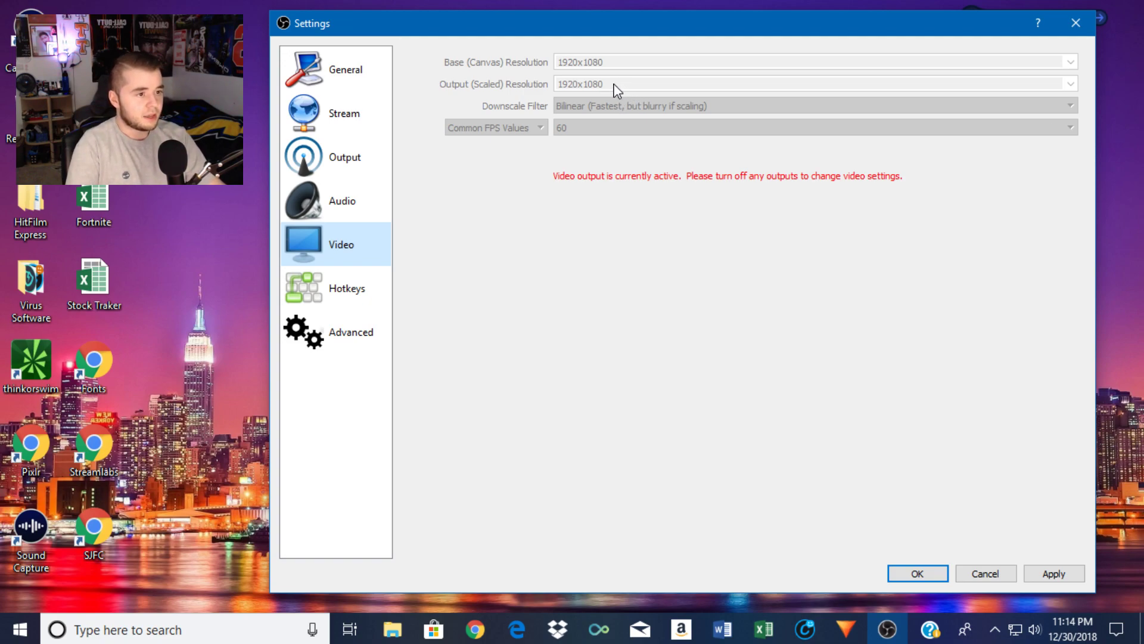
# On the Audio page, keep the sample rate at 48khz
pyautogui.click(343, 209)
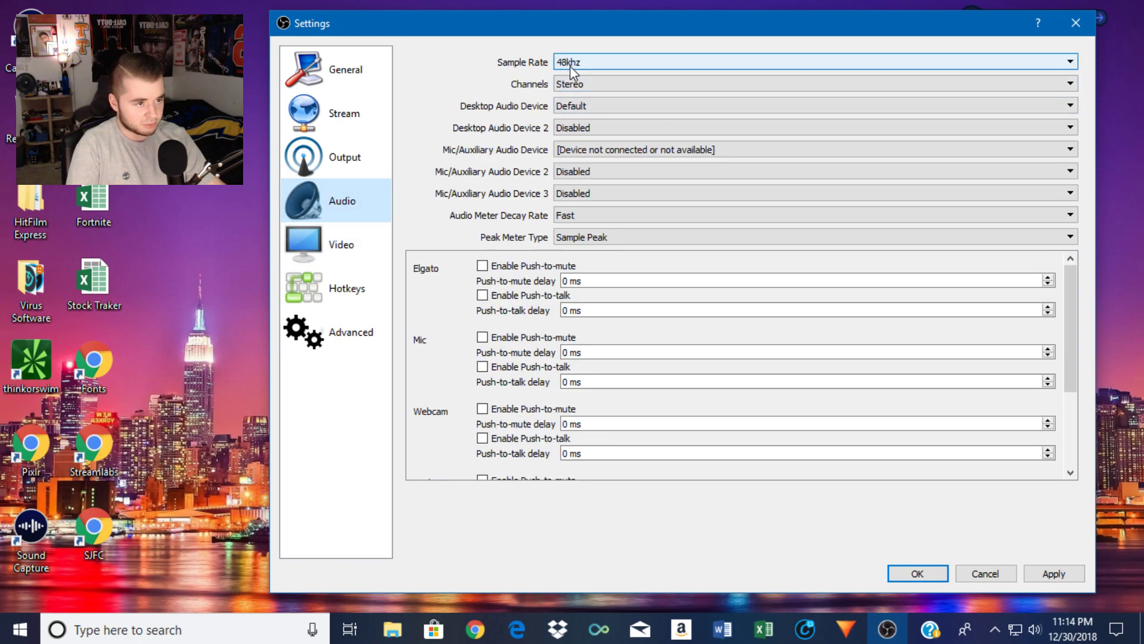
pyautogui.click(609, 66)
pyautogui.click(610, 67)
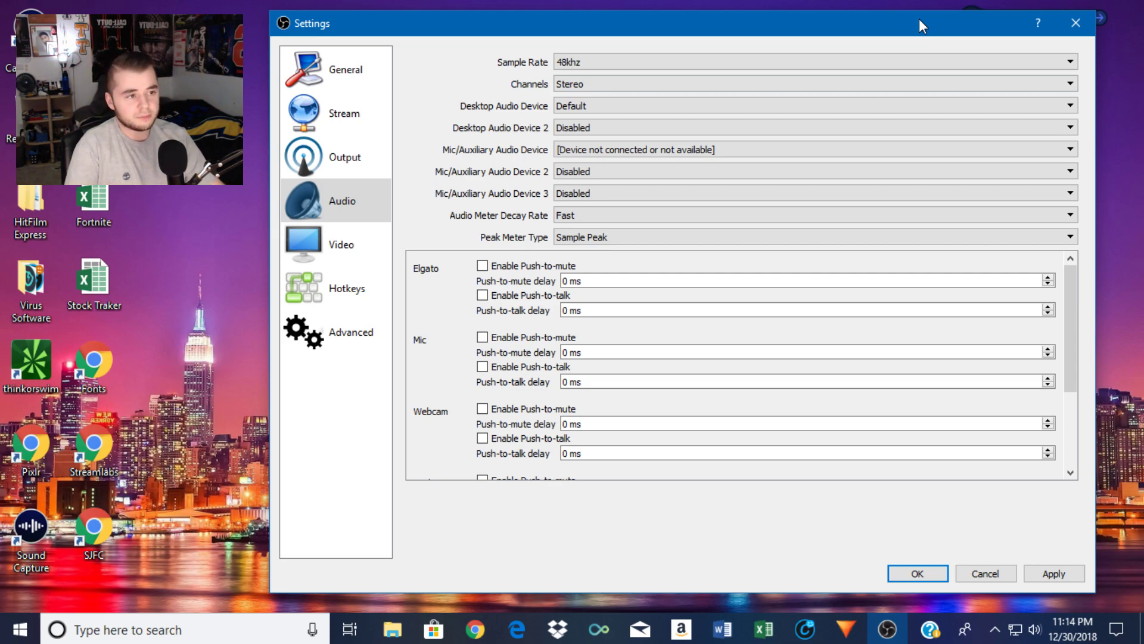
pyautogui.click(577, 63)
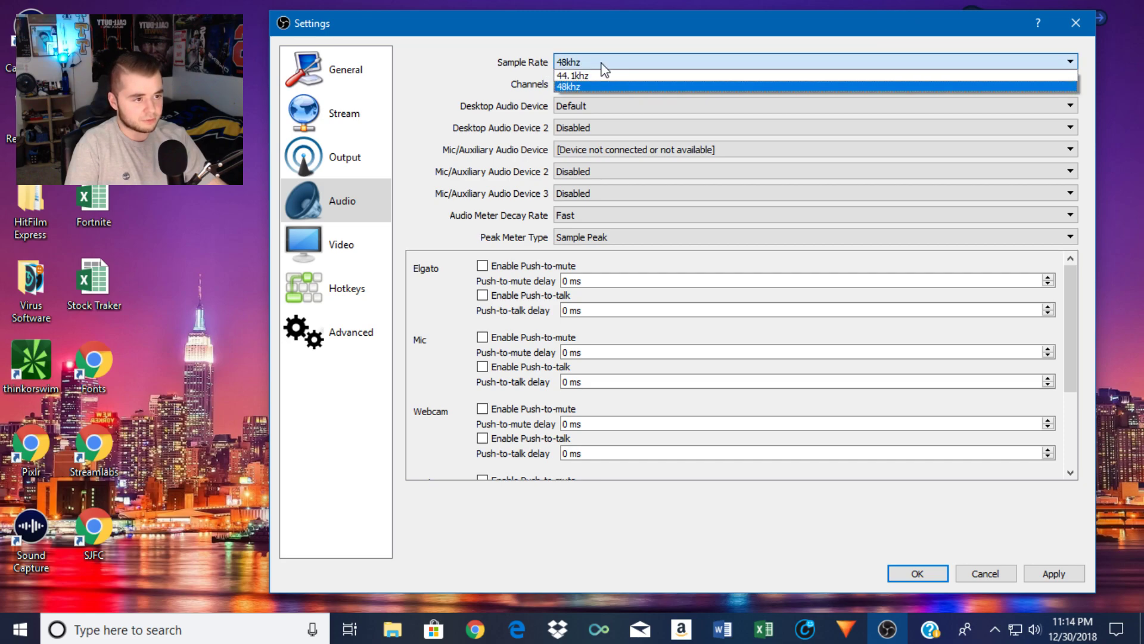
pyautogui.click(595, 65)
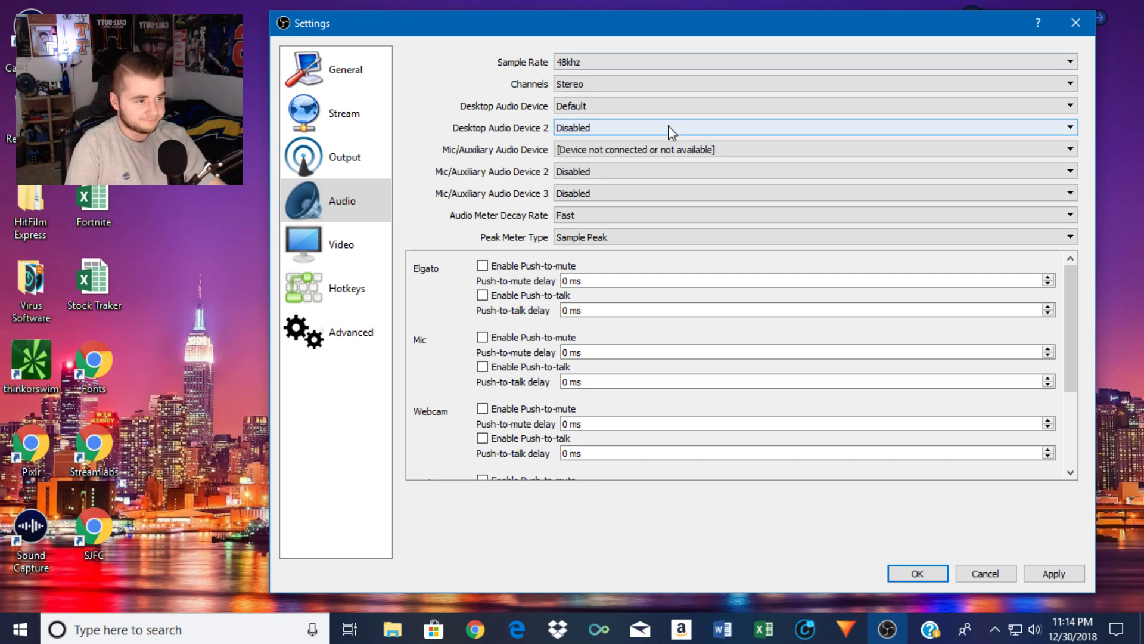
# Pass through the Video page to Hotkeys and select the Quick Transition: Cut hotkey entry
pyautogui.click(362, 253)
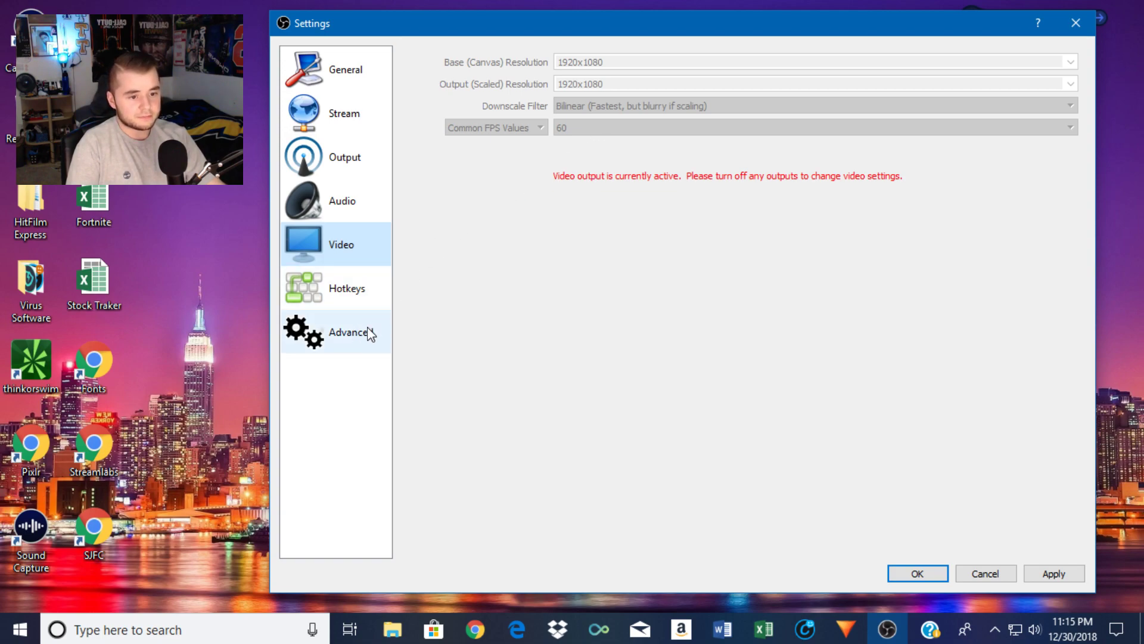
pyautogui.click(357, 300)
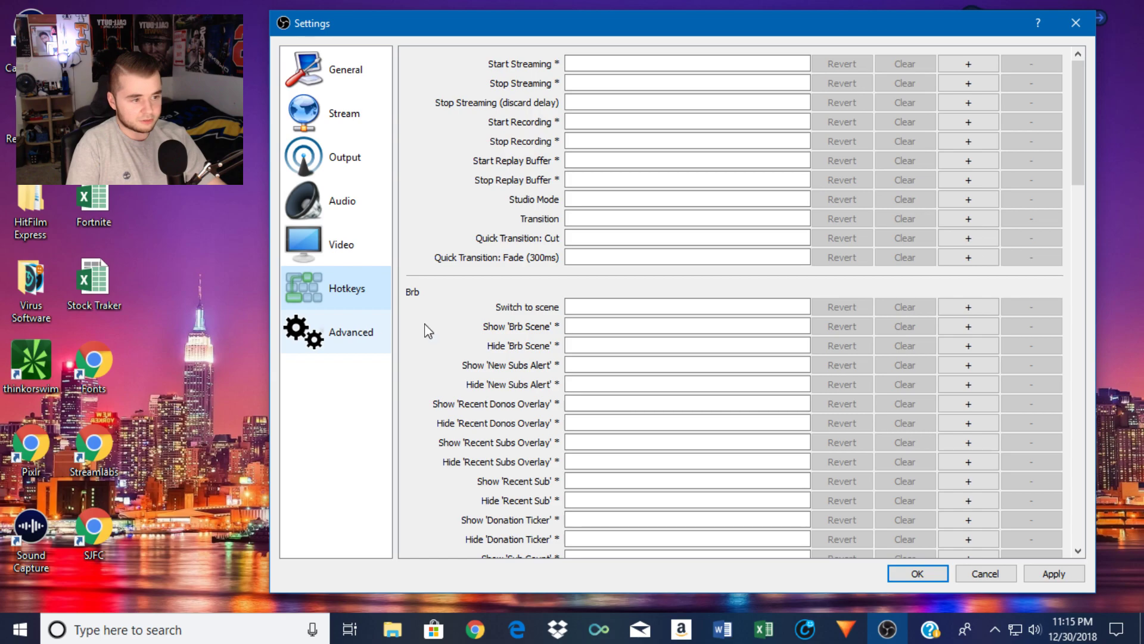
pyautogui.moveTo(1080, 174); pyautogui.dragTo(1055, 132)
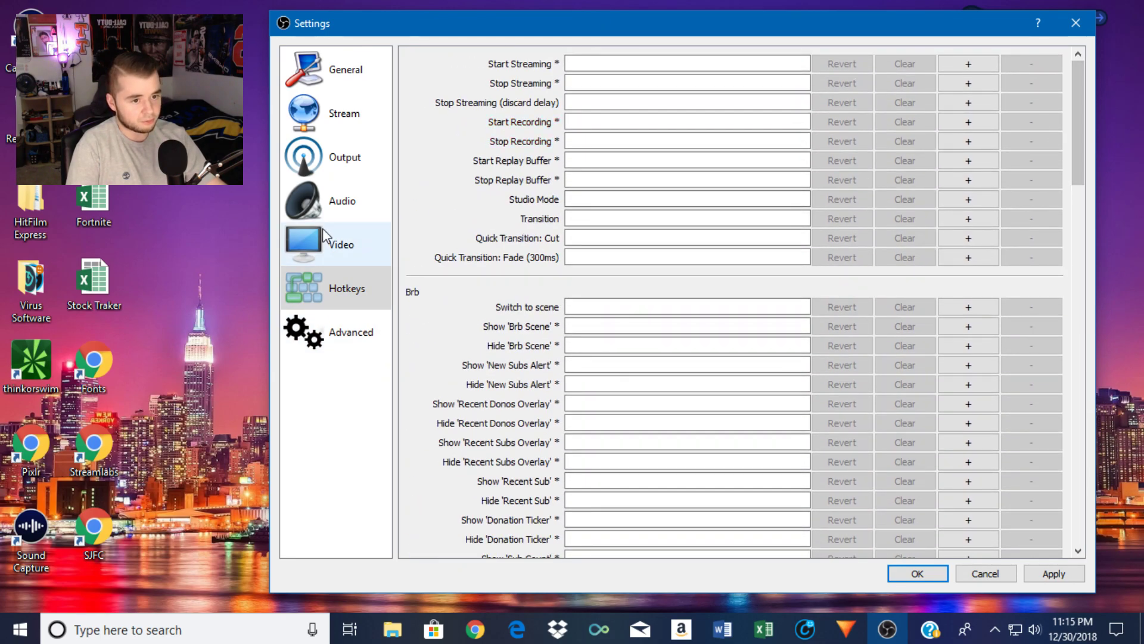
pyautogui.click(332, 257)
pyautogui.click(341, 286)
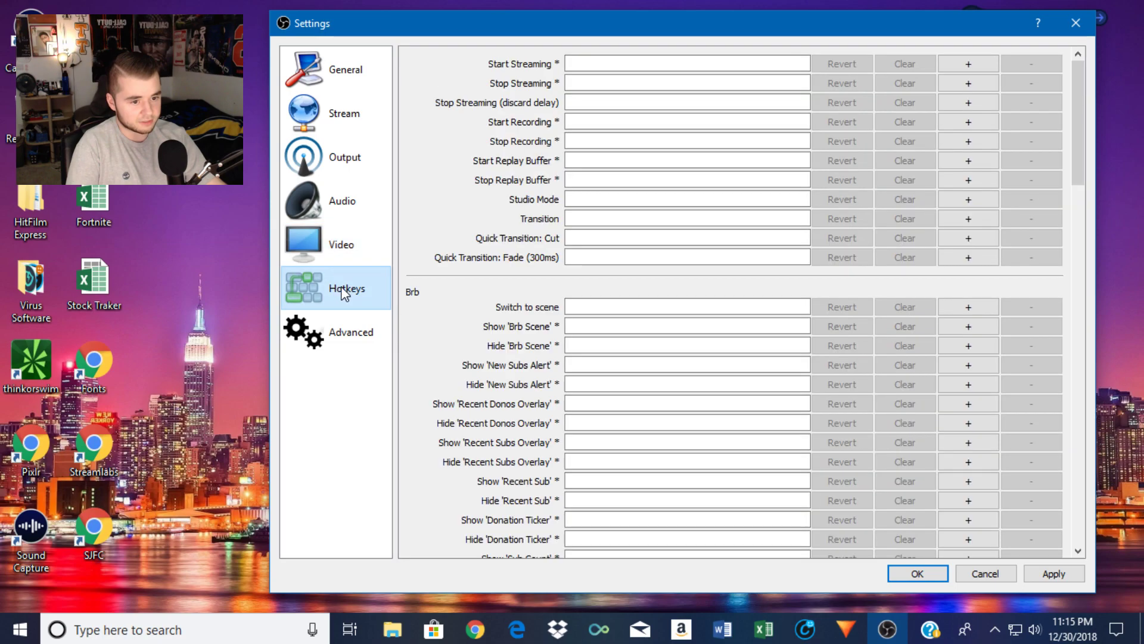
pyautogui.click(609, 233)
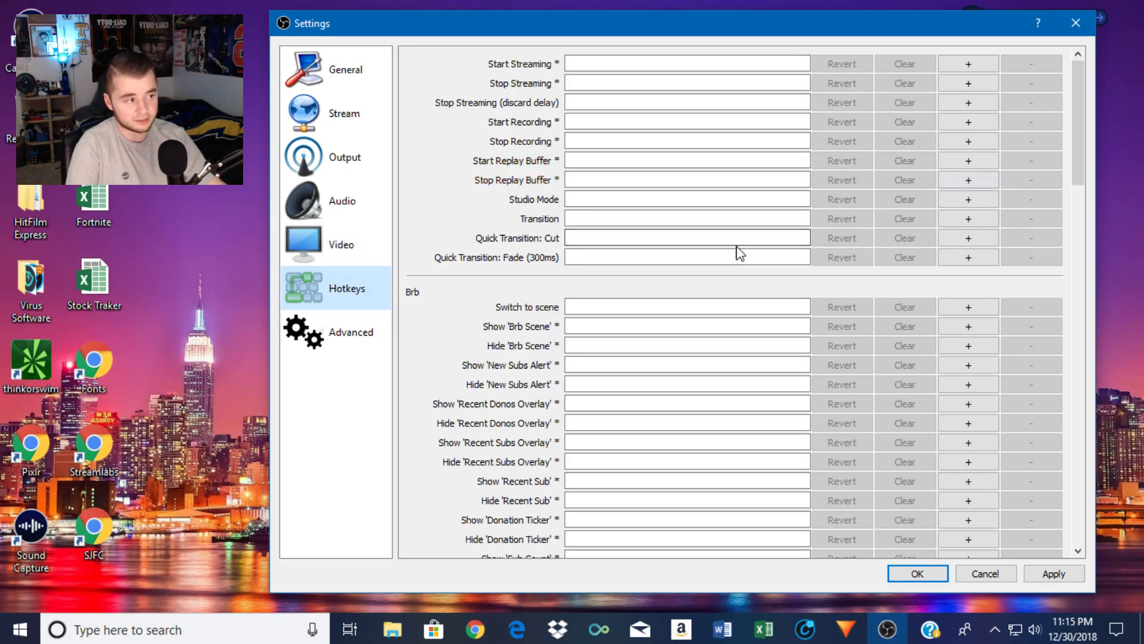
pyautogui.moveTo(1074, 174)
pyautogui.mouseDown()
pyautogui.moveTo(1089, 305)
pyautogui.moveTo(1081, 120)
pyautogui.moveTo(1096, 501)
pyautogui.moveTo(1096, 248)
pyautogui.moveTo(1074, 163)
pyautogui.mouseUp()
pyautogui.click(349, 337)
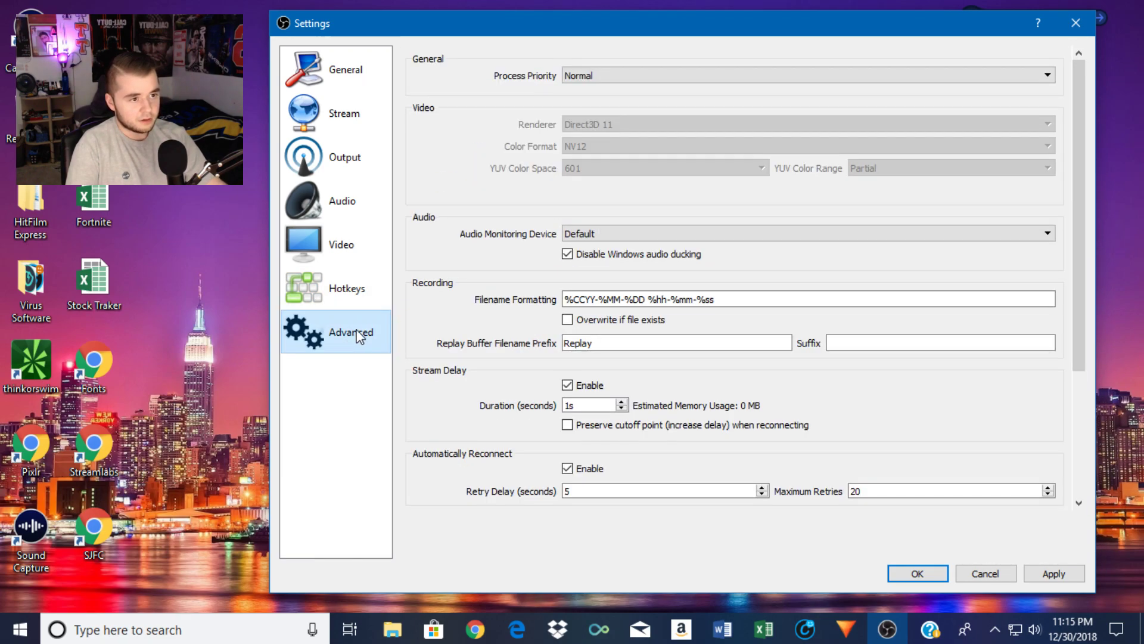
pyautogui.click(605, 79)
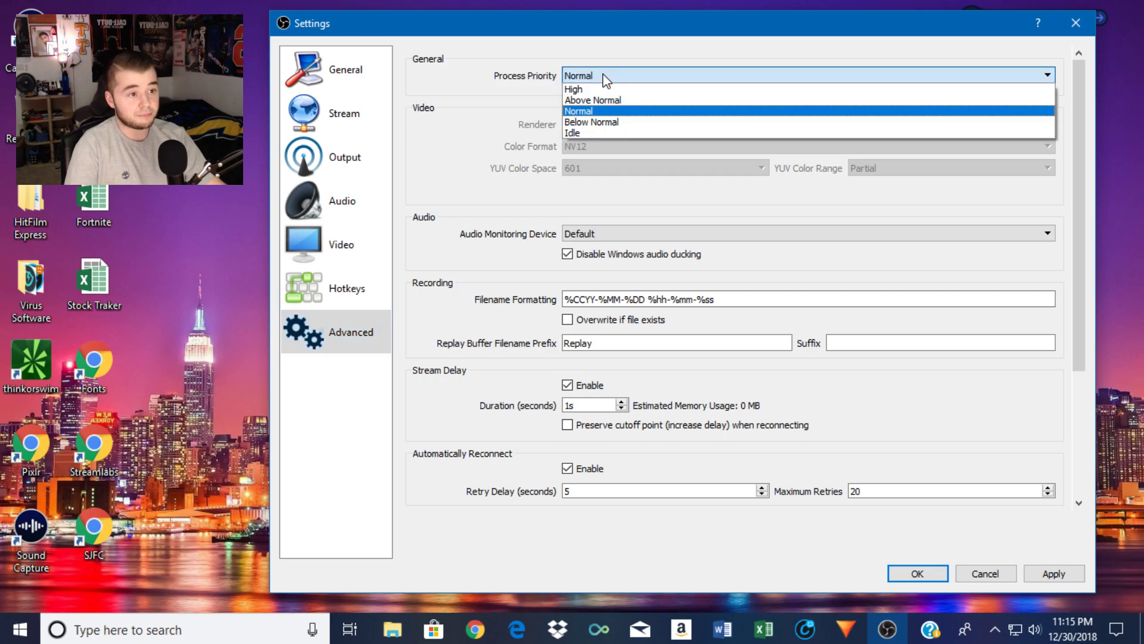
pyautogui.click(630, 79)
pyautogui.click(628, 77)
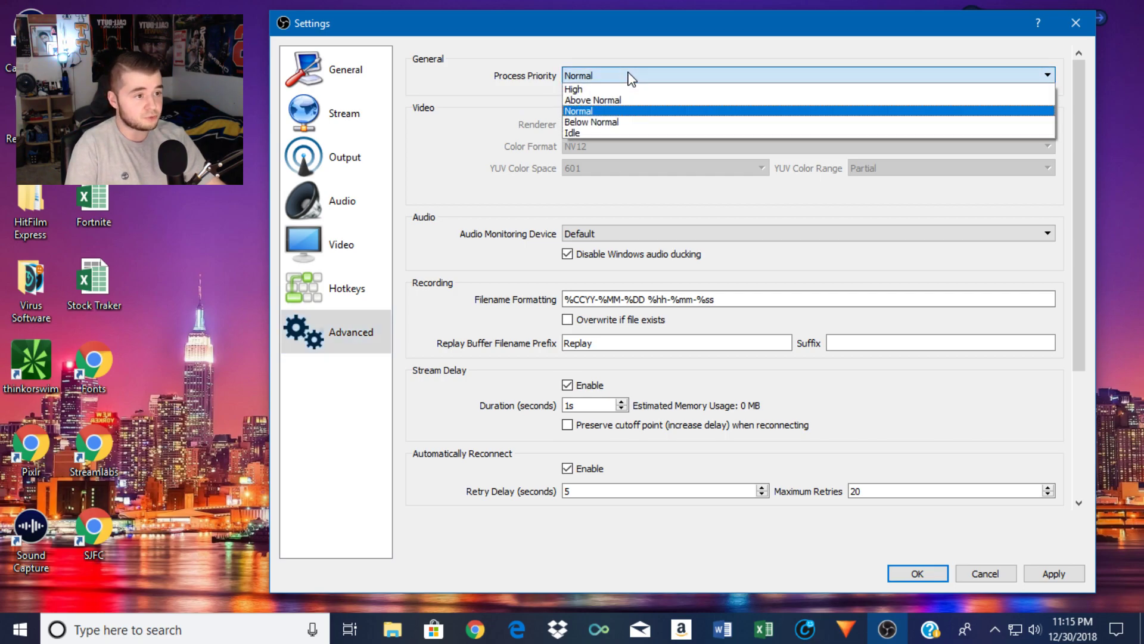
pyautogui.click(617, 76)
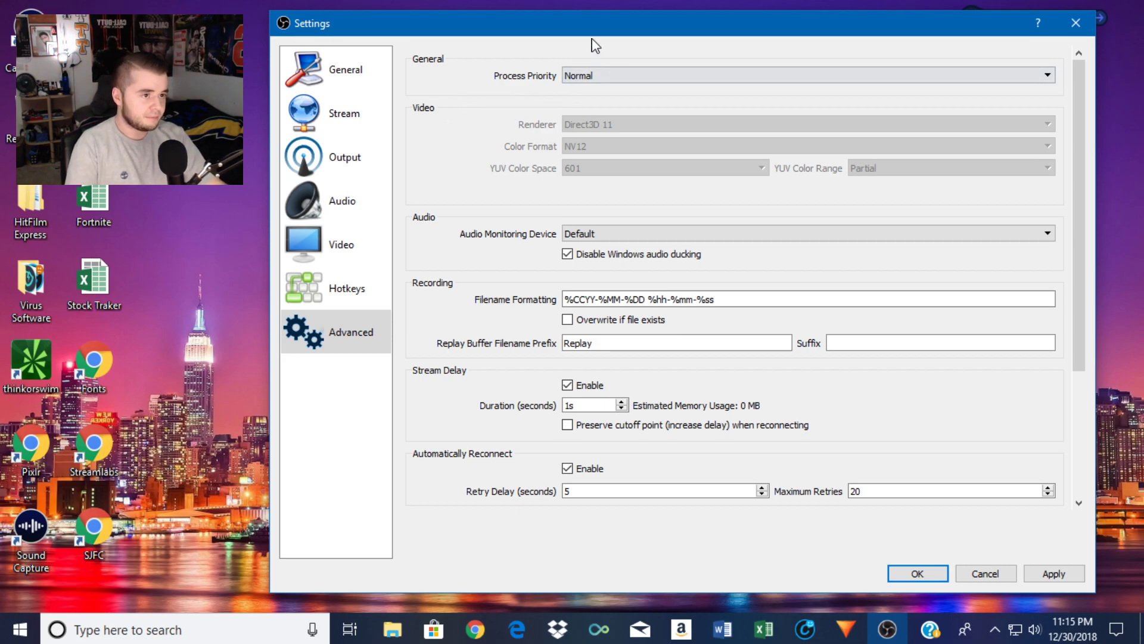
pyautogui.moveTo(599, 28); pyautogui.dragTo(615, 25)
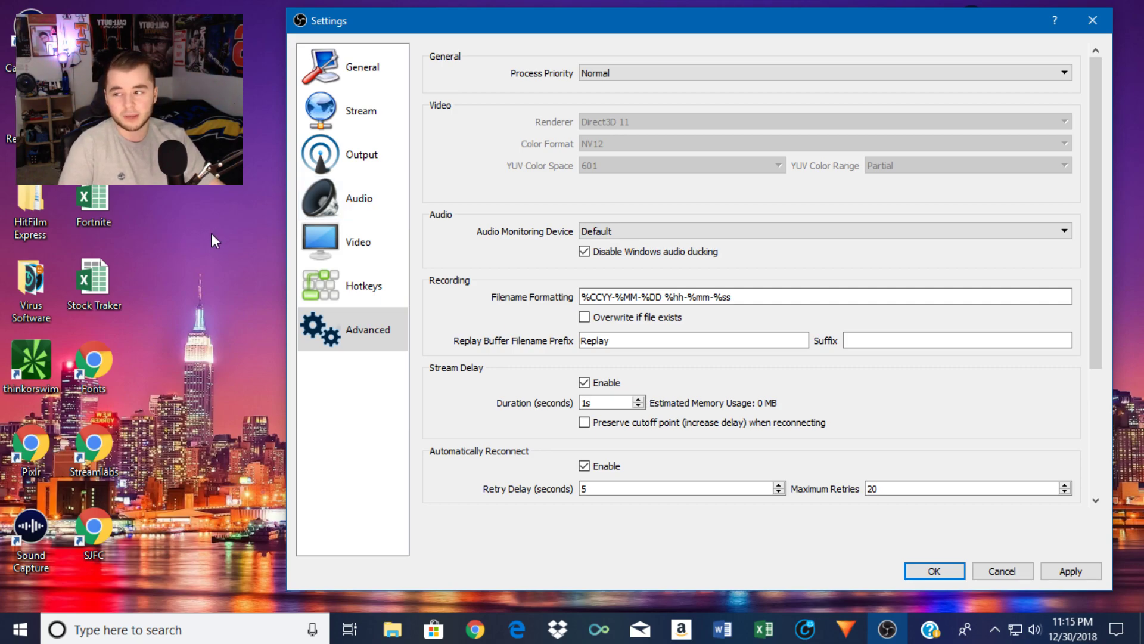
pyautogui.click(620, 76)
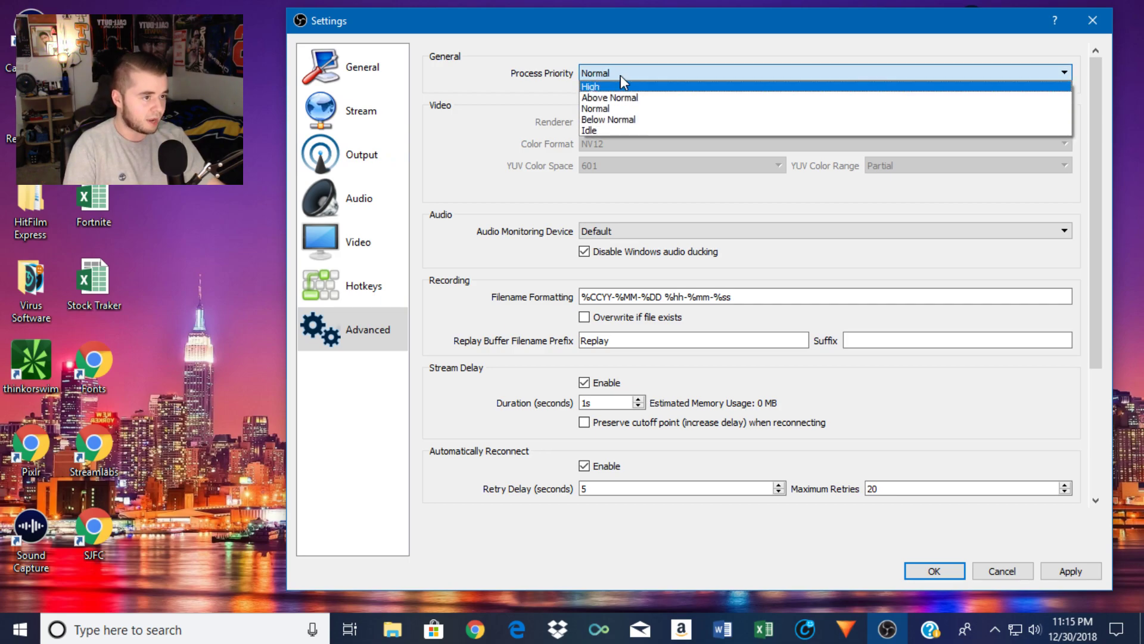
pyautogui.click(620, 77)
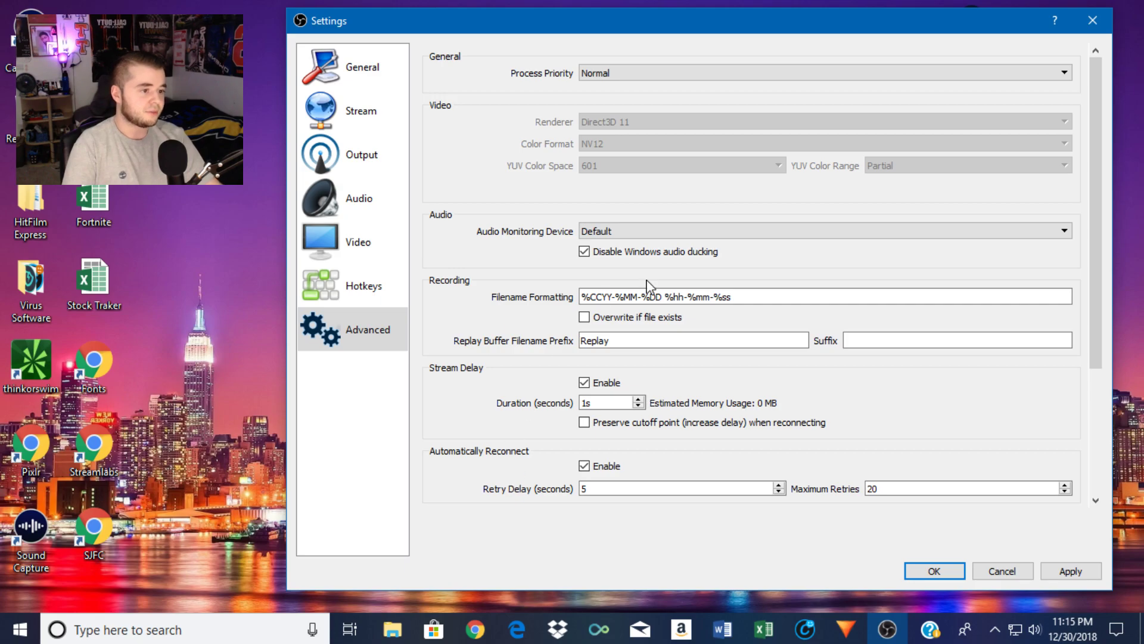
pyautogui.click(643, 73)
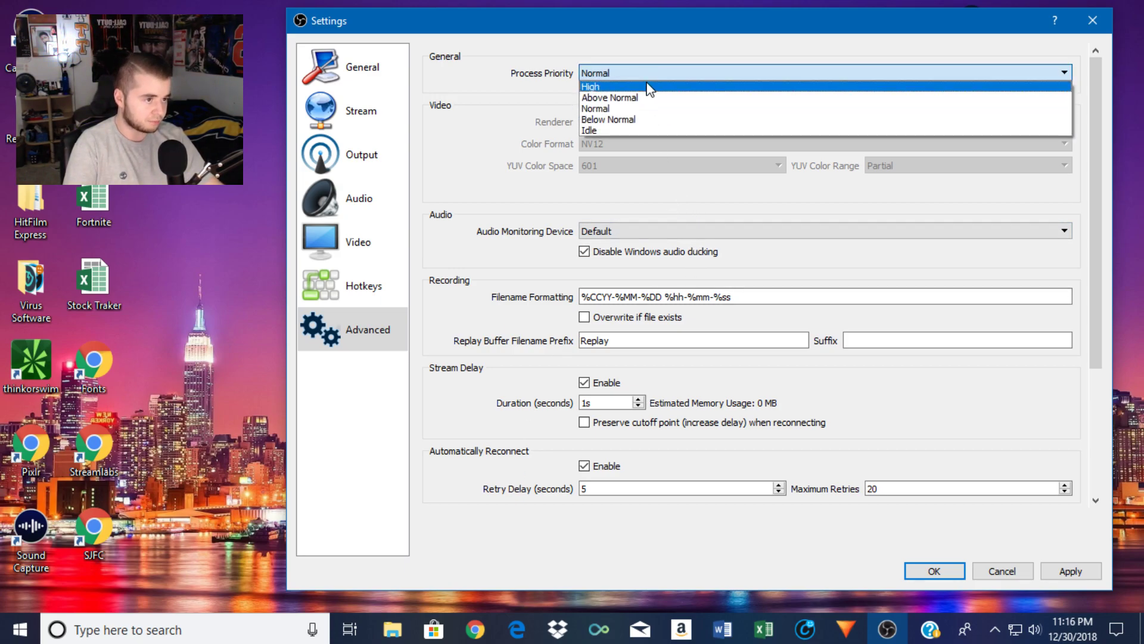
pyautogui.click(646, 76)
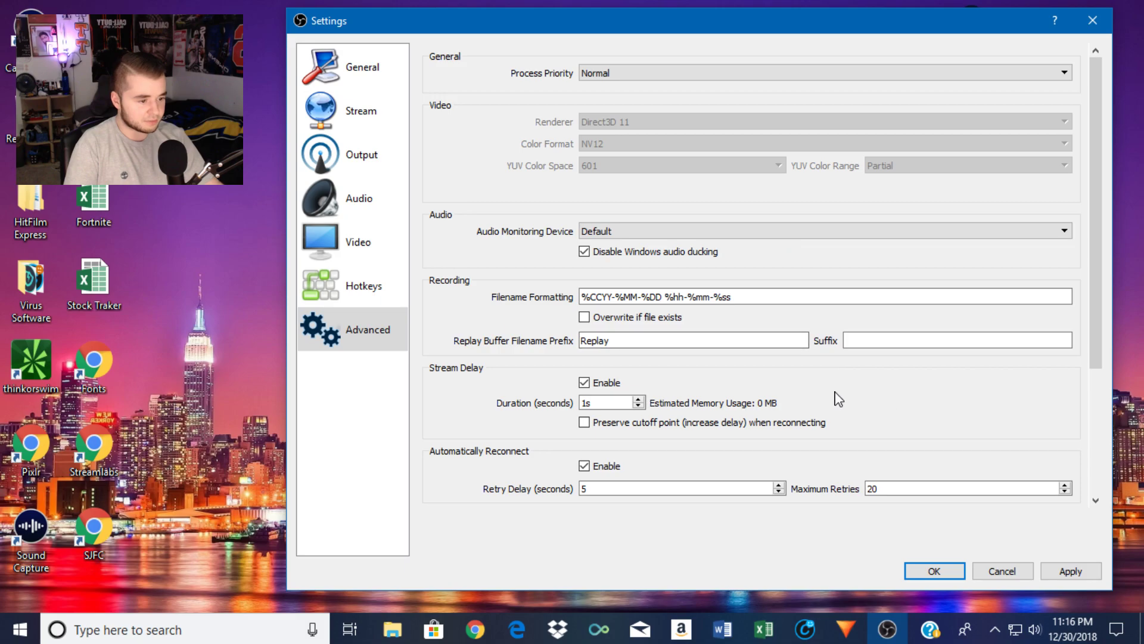
# Scroll through the remaining Advanced options, then switch to the General page
pyautogui.moveTo(1100, 351); pyautogui.dragTo(1093, 457)
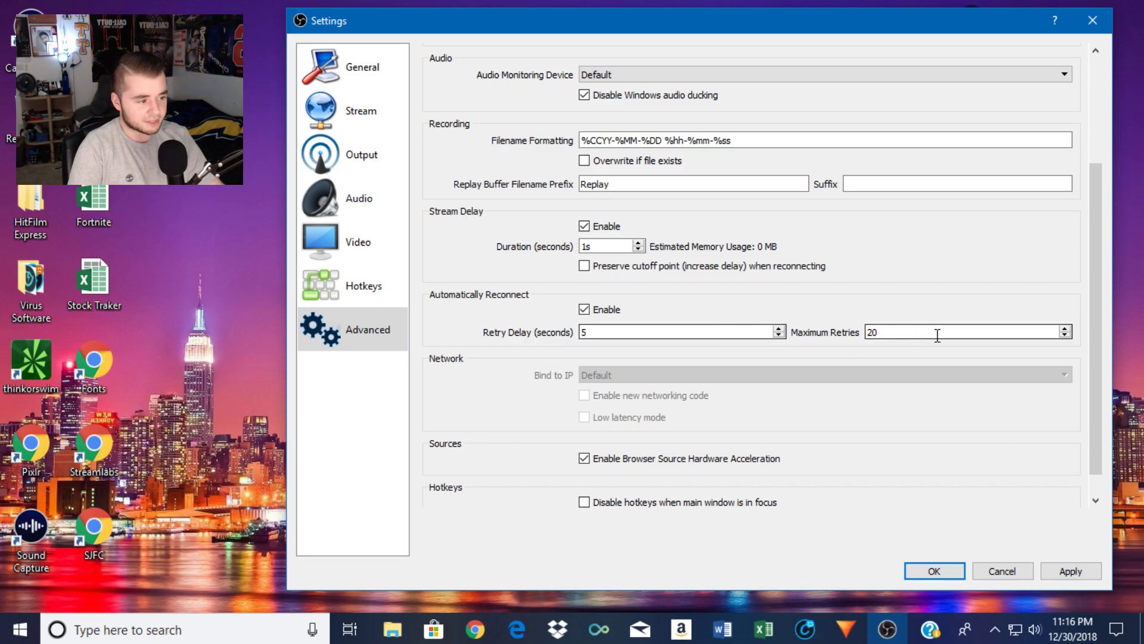
pyautogui.scroll(-1, 1093, 360)
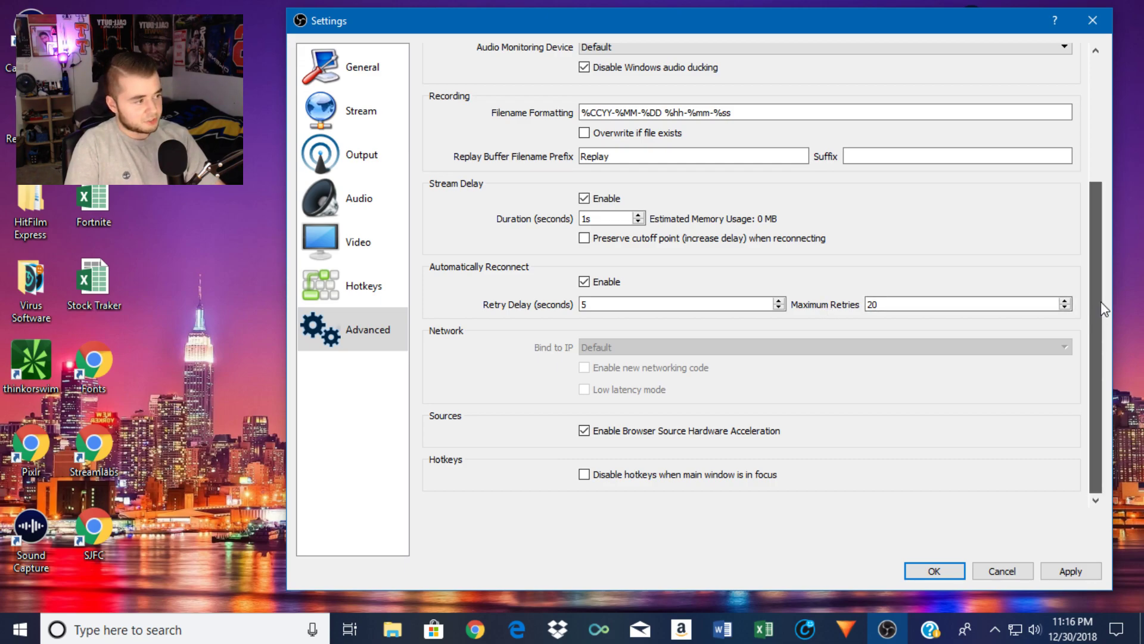
pyautogui.scroll(3, 1100, 306)
pyautogui.click(351, 83)
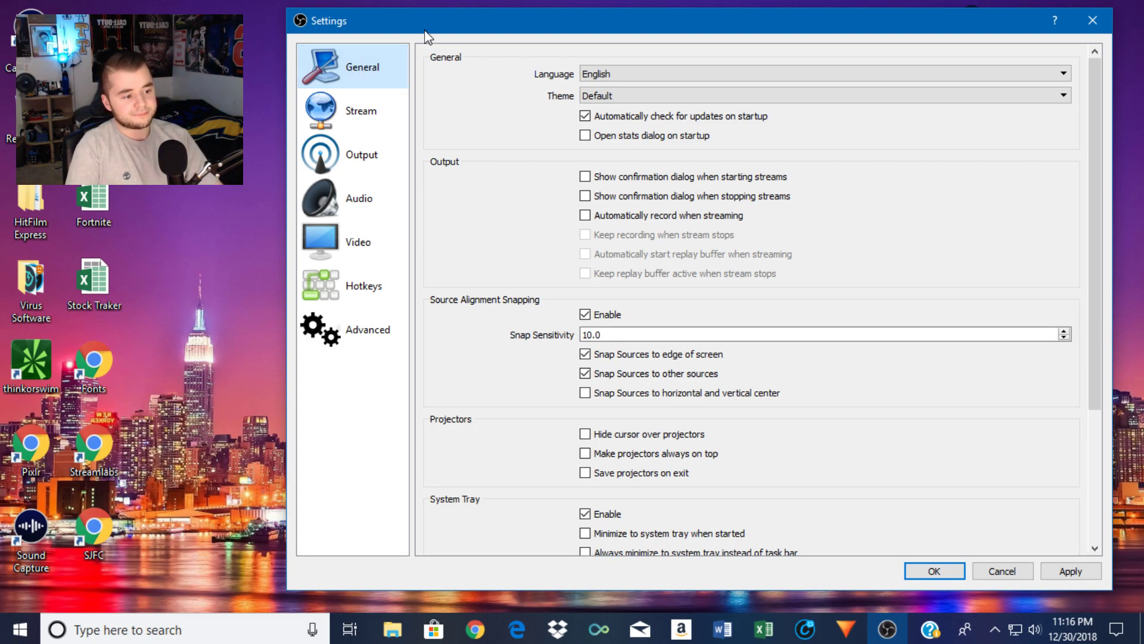
# Cancel the Settings dialog so no changes are saved, returning to the stream scene
pyautogui.moveTo(429, 30); pyautogui.dragTo(432, 26)
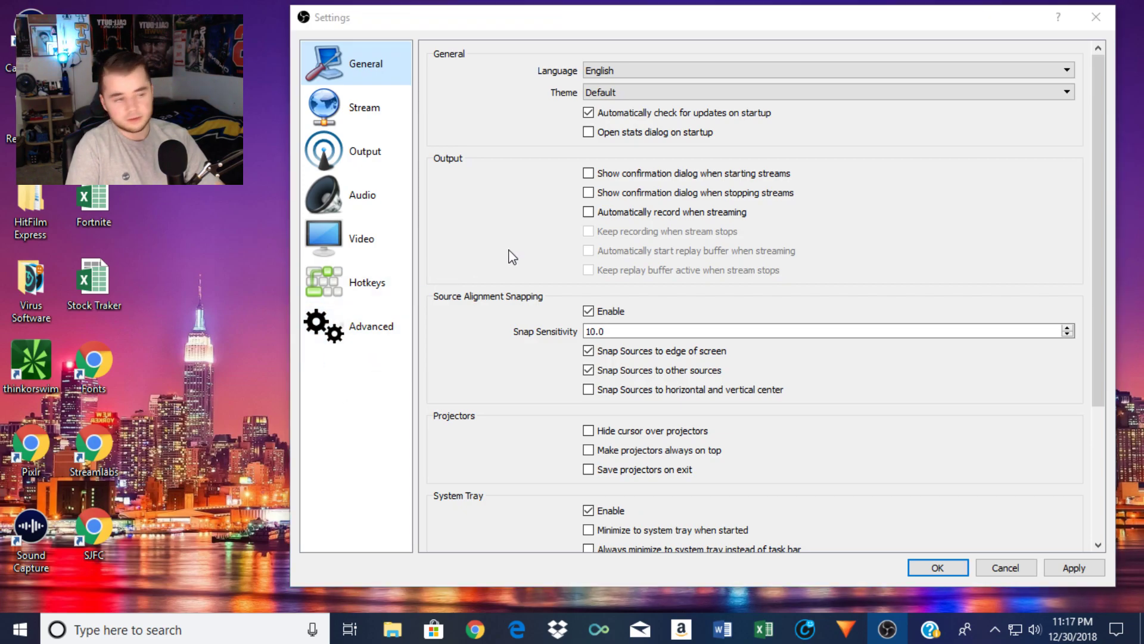
pyautogui.click(1005, 568)
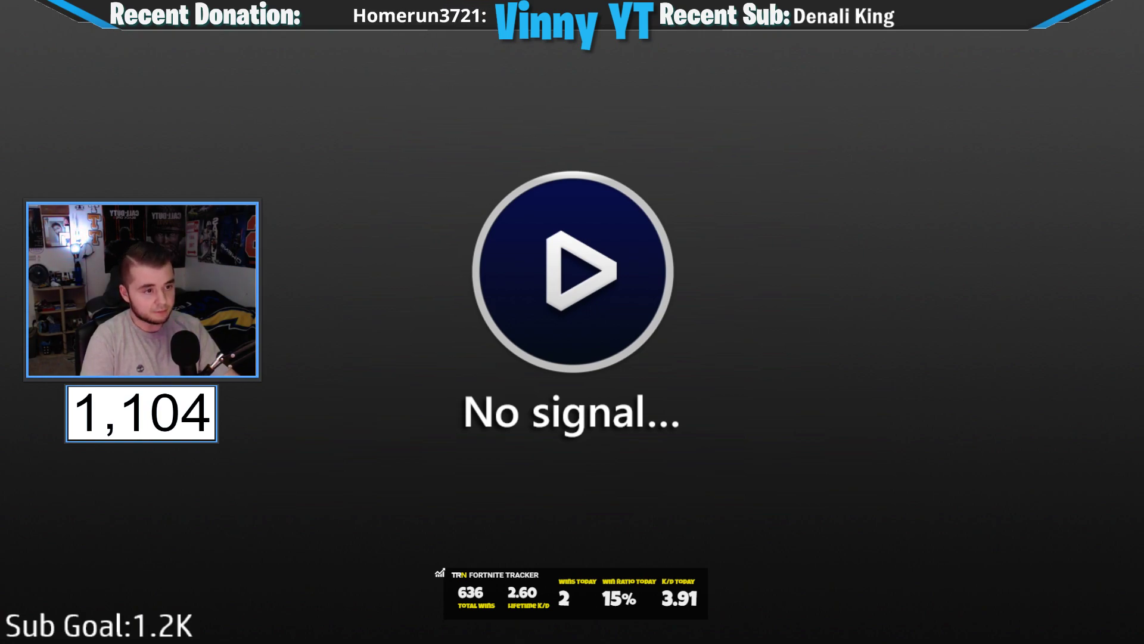
pyautogui.click(255, 520)
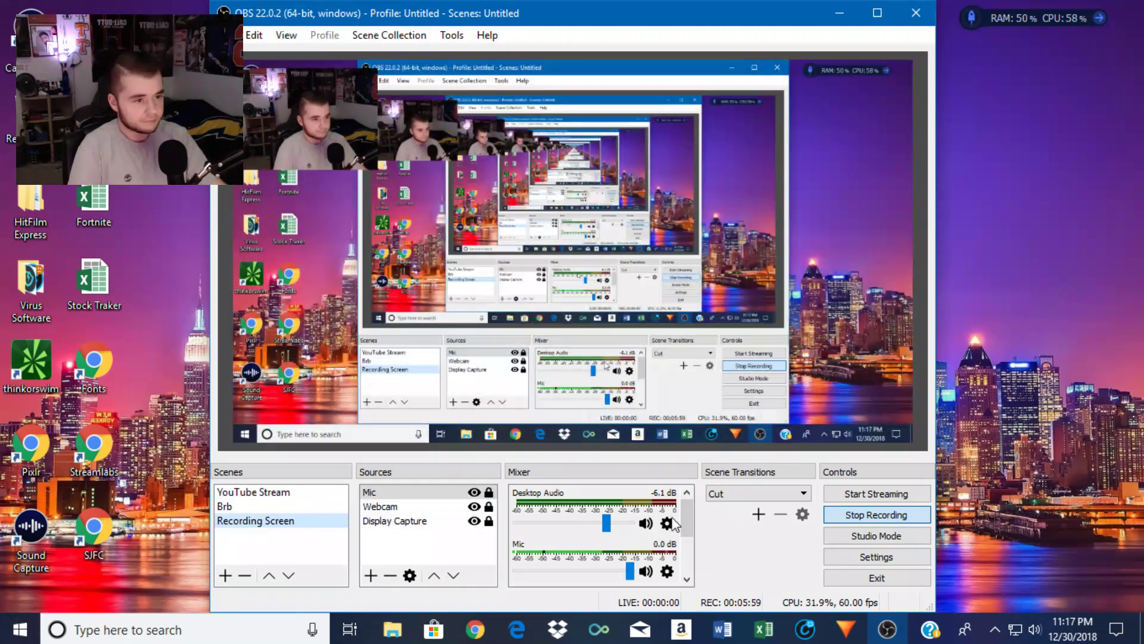
pyautogui.click(804, 494)
pyautogui.click(742, 506)
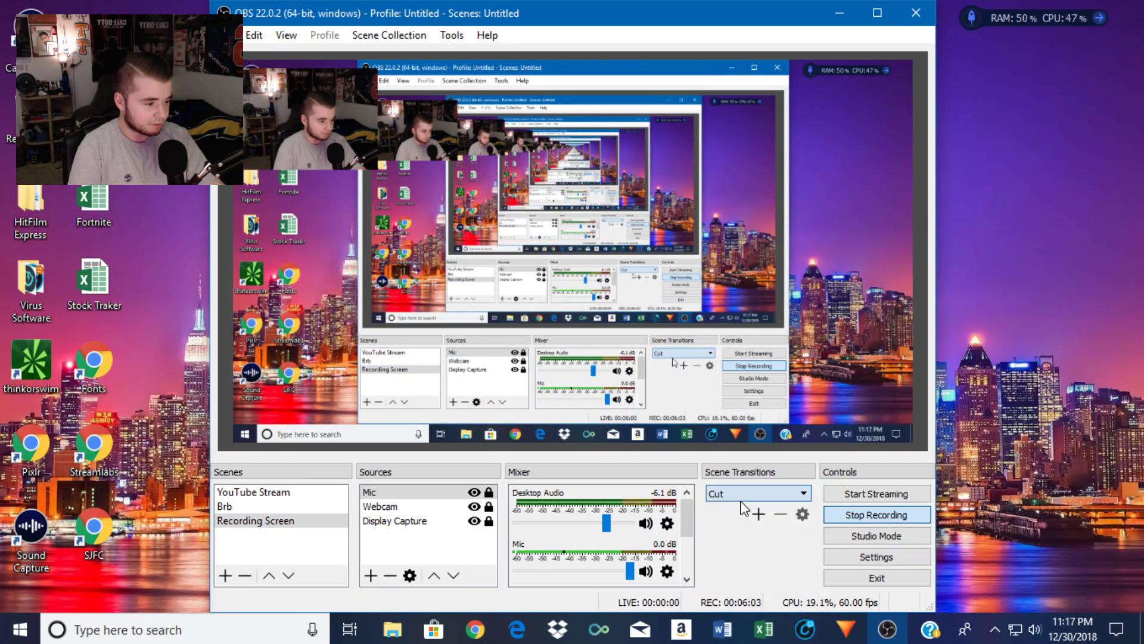
pyautogui.click(744, 493)
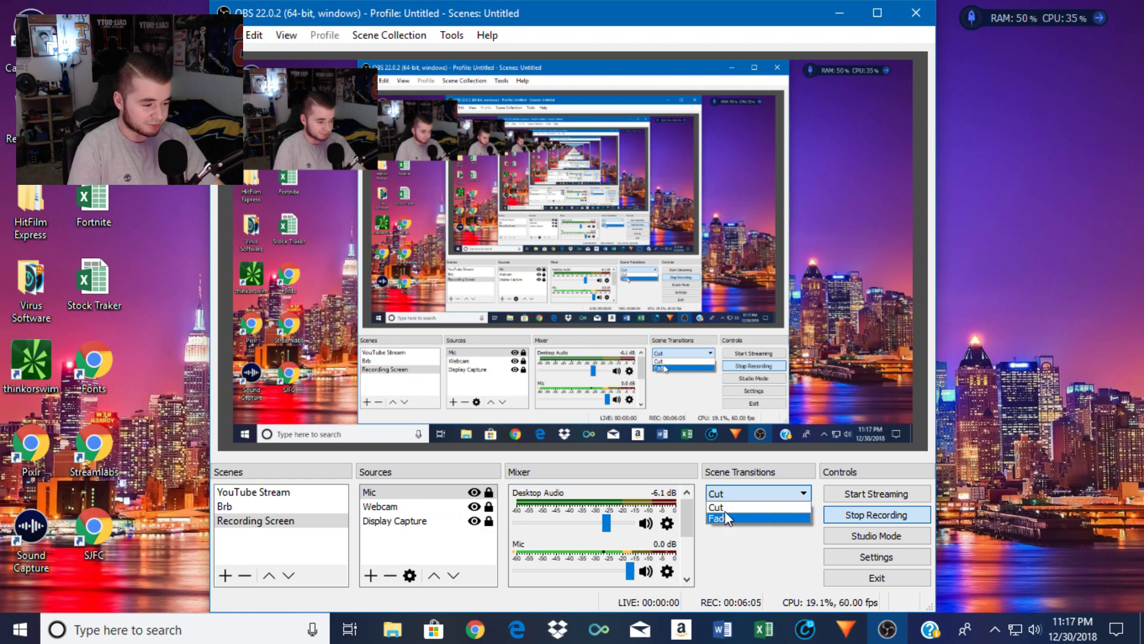
pyautogui.click(725, 495)
pyautogui.click(727, 490)
pyautogui.click(727, 494)
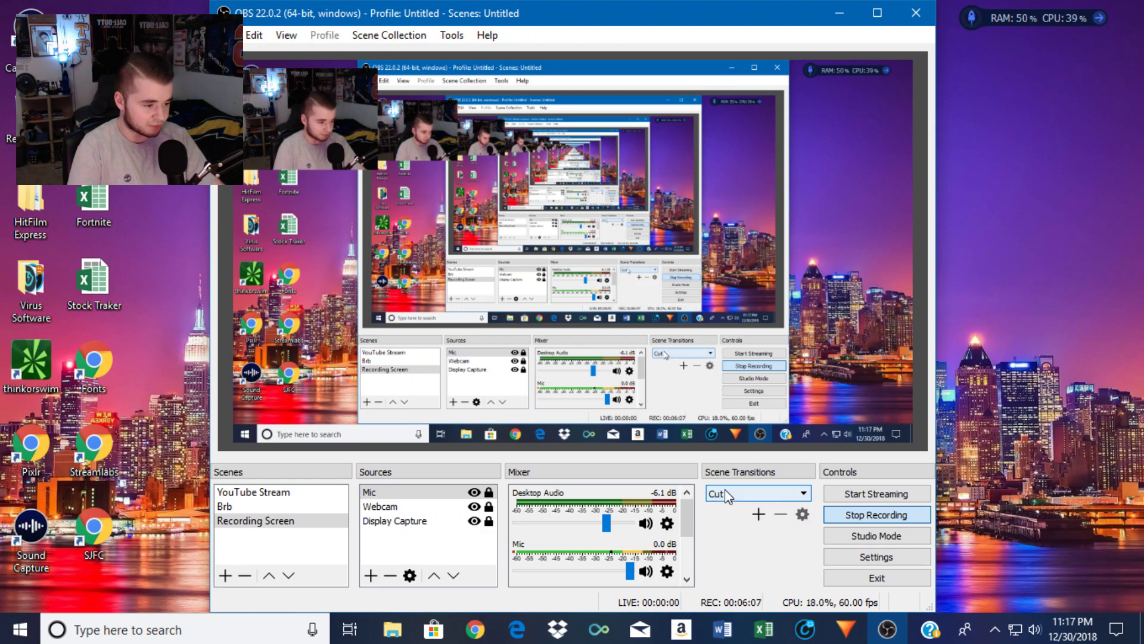
pyautogui.click(280, 520)
pyautogui.click(281, 505)
pyautogui.click(280, 520)
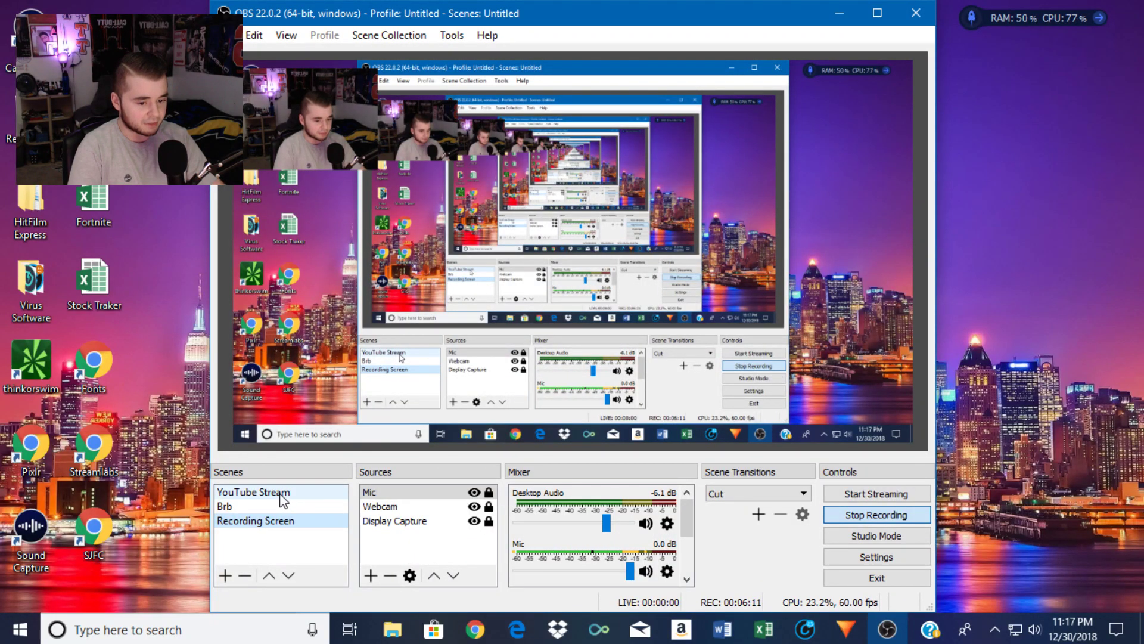
pyautogui.click(281, 494)
pyautogui.click(280, 520)
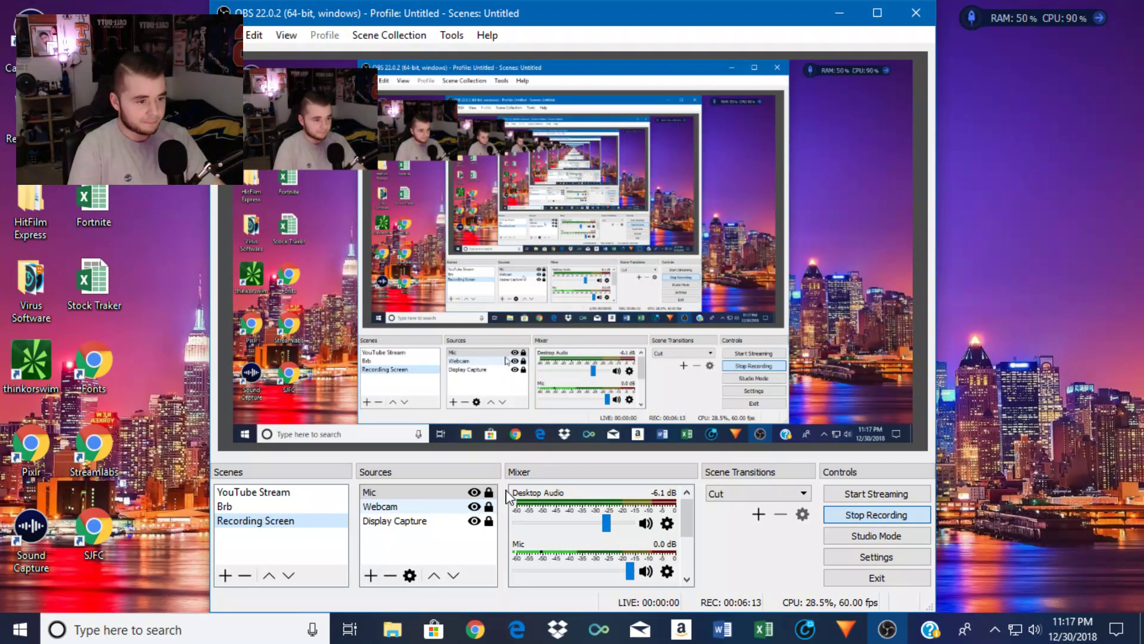
pyautogui.click(773, 499)
pyautogui.click(771, 508)
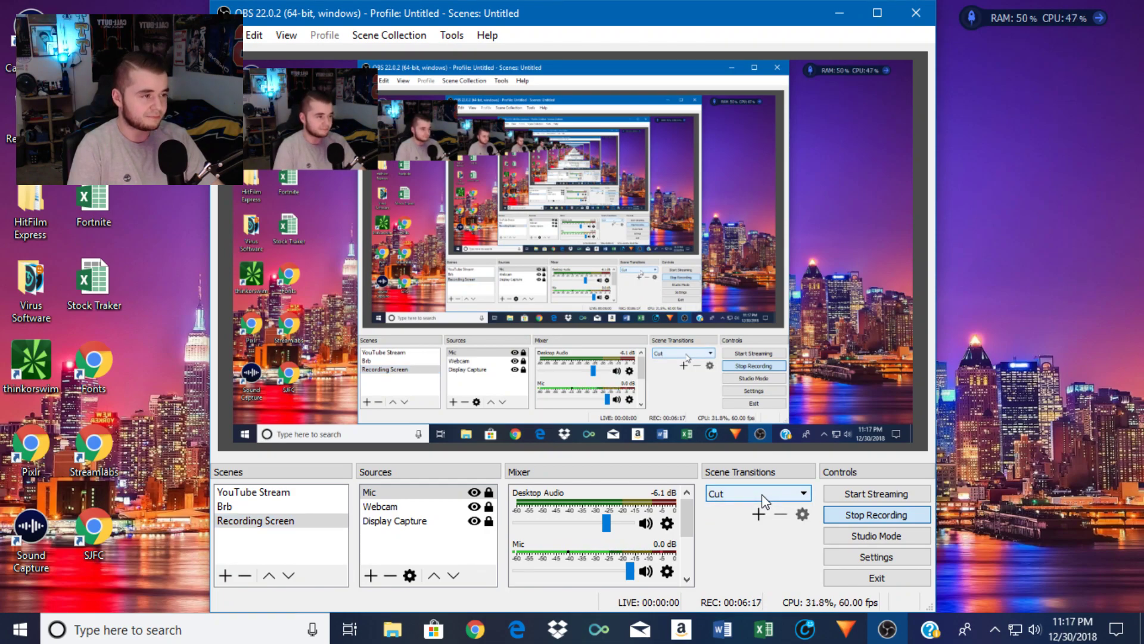